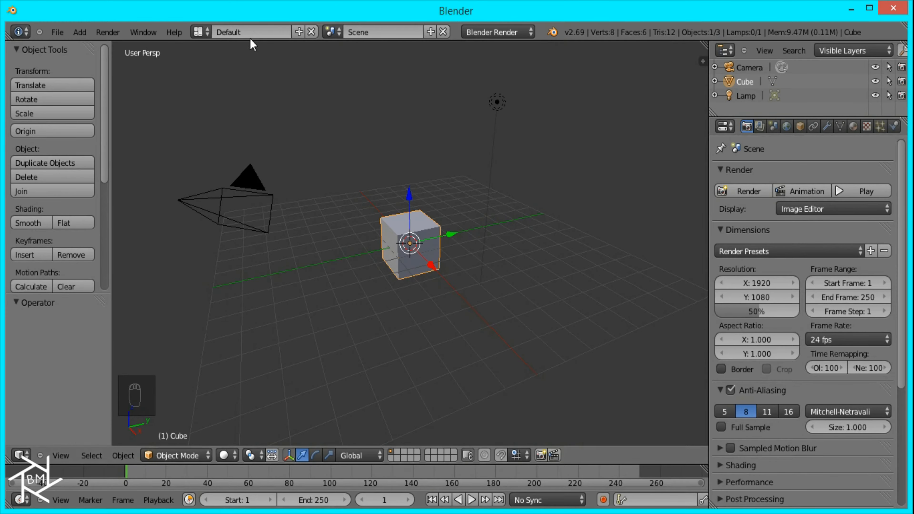
Step: Switch to the Compositing layout, enable Use Nodes and Backdrop, and maximize the node editor
click(204, 31)
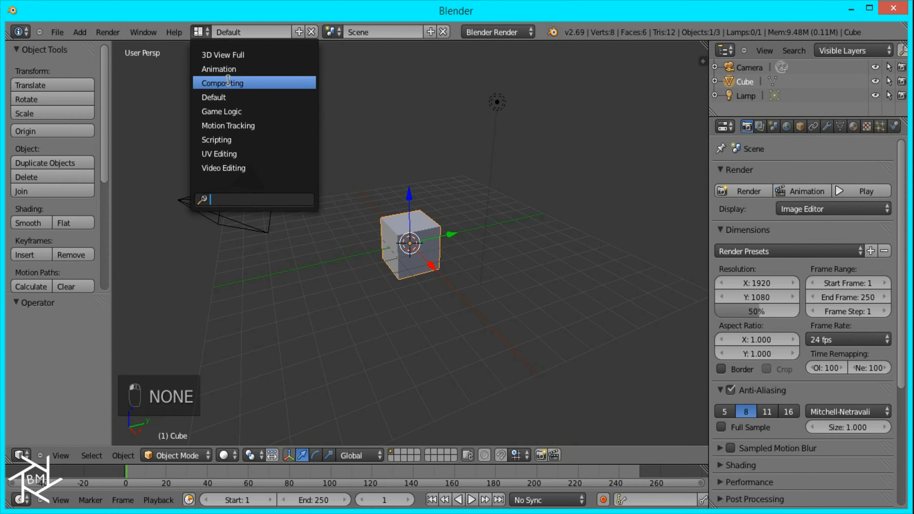
click(228, 82)
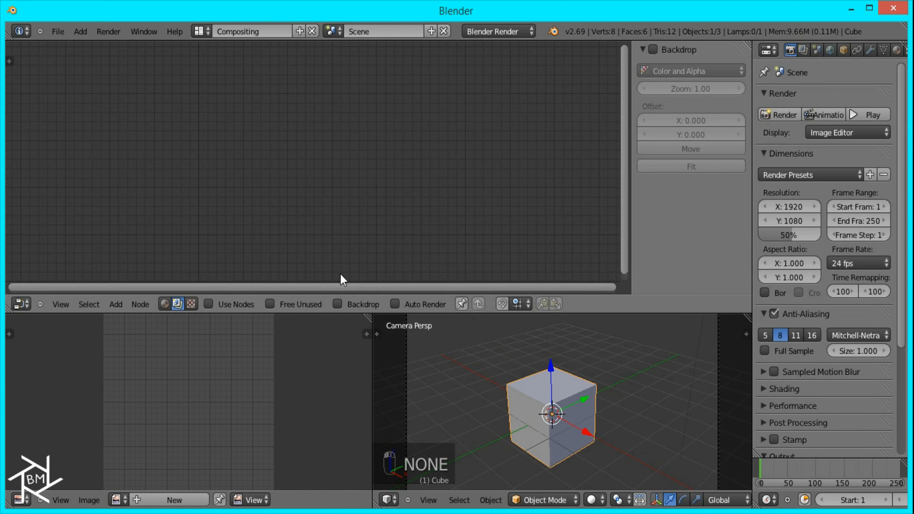
click(208, 304)
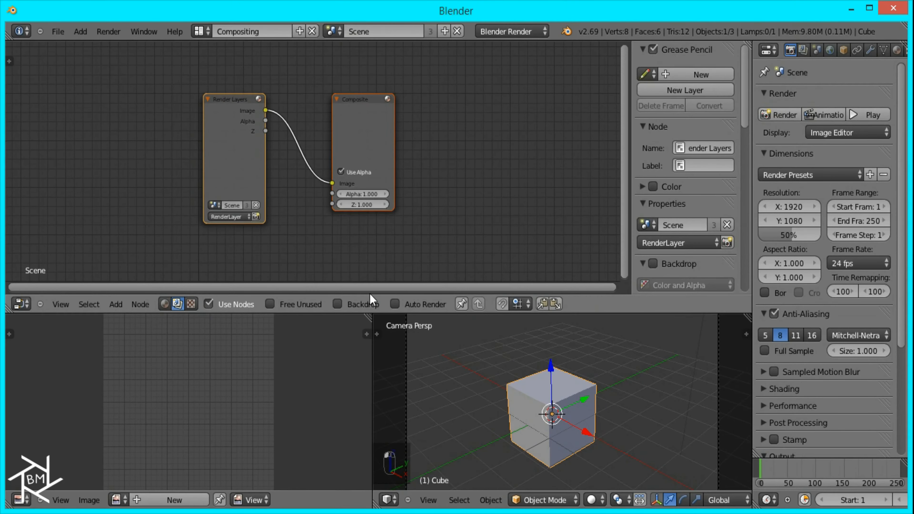
click(337, 304)
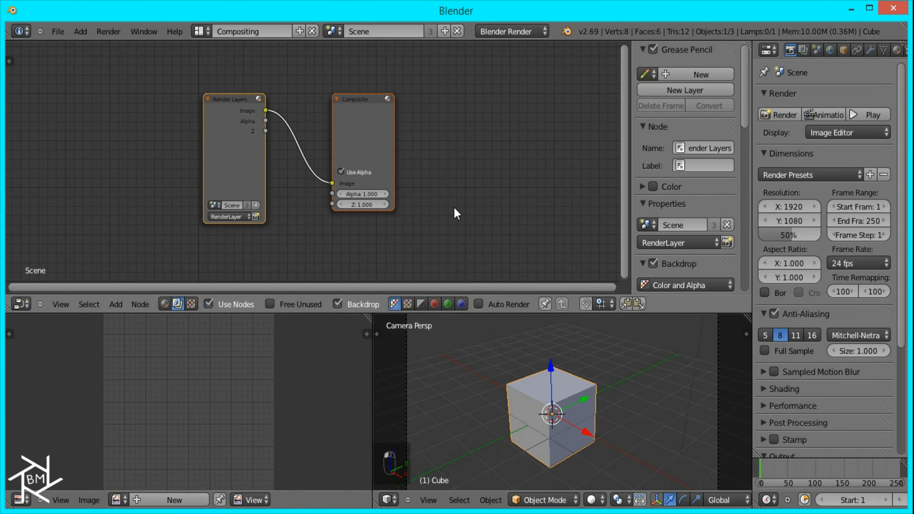
key(ctrl+Up)
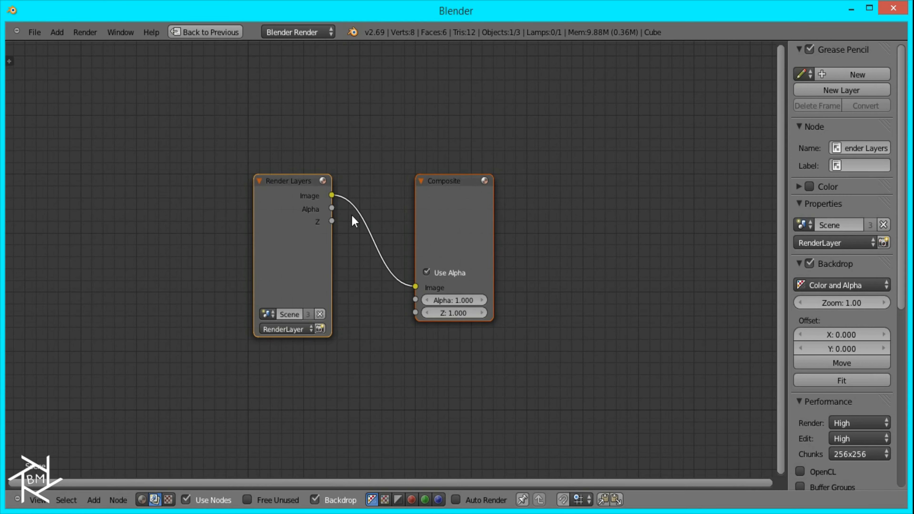
Step: Spread the Render Layers and Composite nodes to opposite sides of the node editor, leaving wide space between them
right_click(297, 220)
key(g)
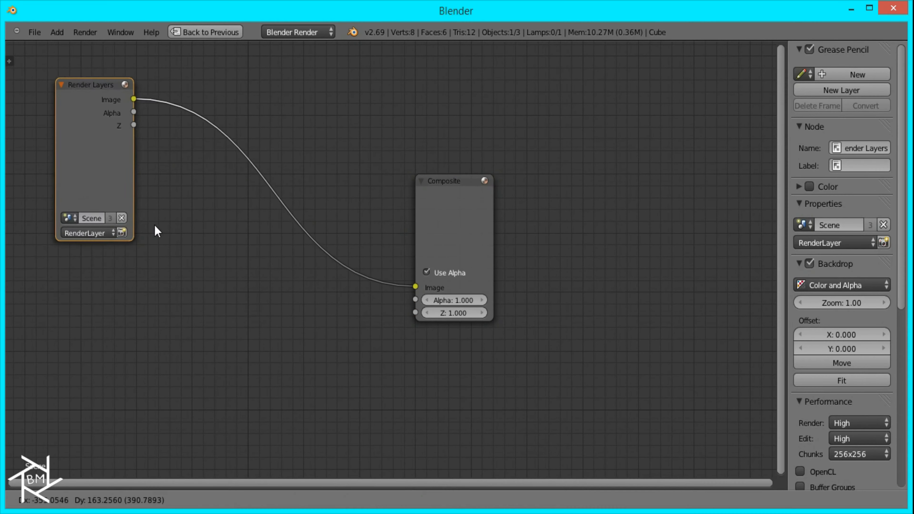
click(154, 225)
right_click(490, 230)
key(g)
click(751, 108)
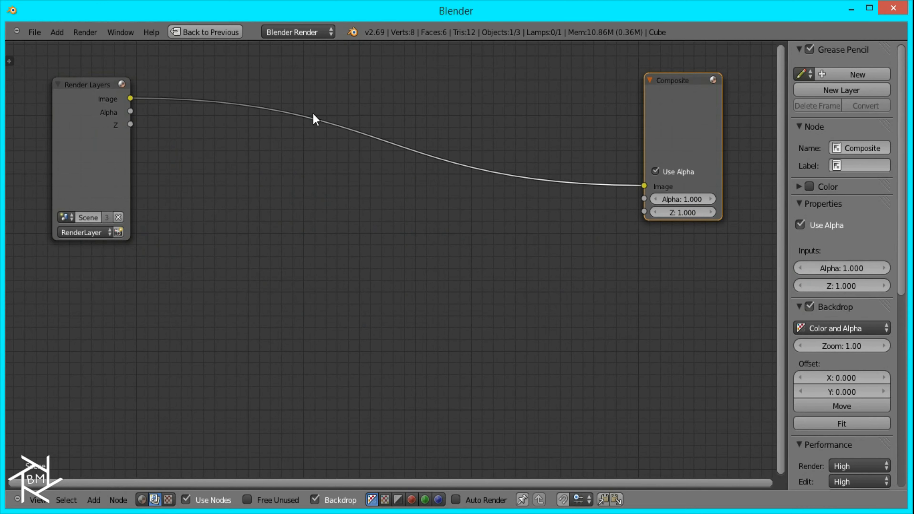
Step: Add a Viewer node fed by the Render Layers image and place it below the Composite node
ctrl+shift+click(92, 116)
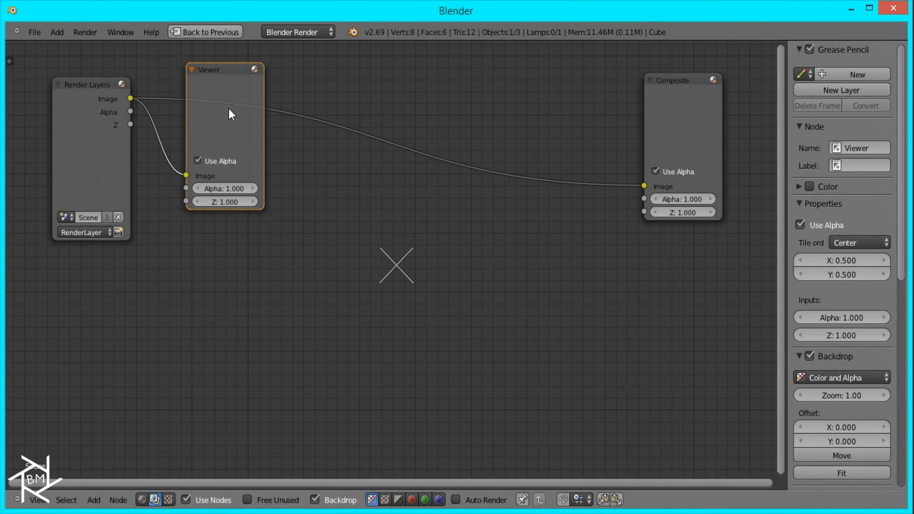
key(g)
click(679, 309)
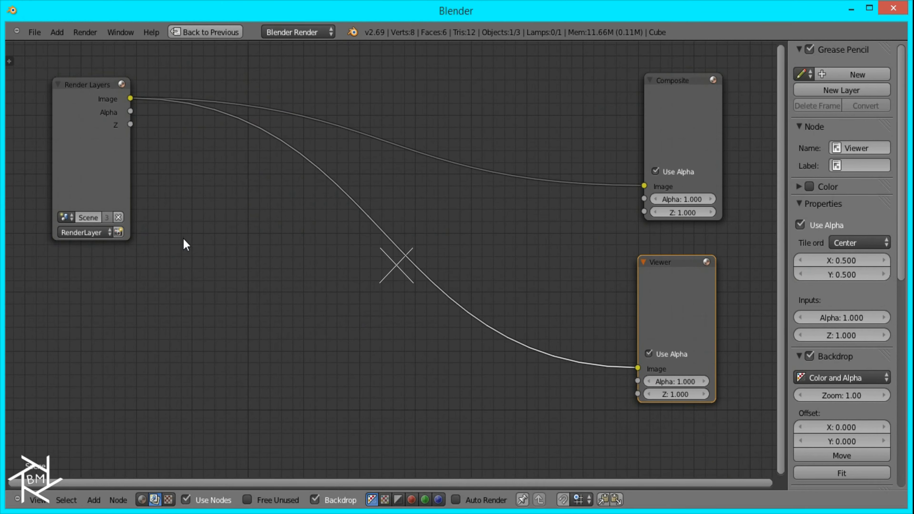
Step: Delete the Render Layers node and add an Image input node in its place
right_click(109, 144)
key(x)
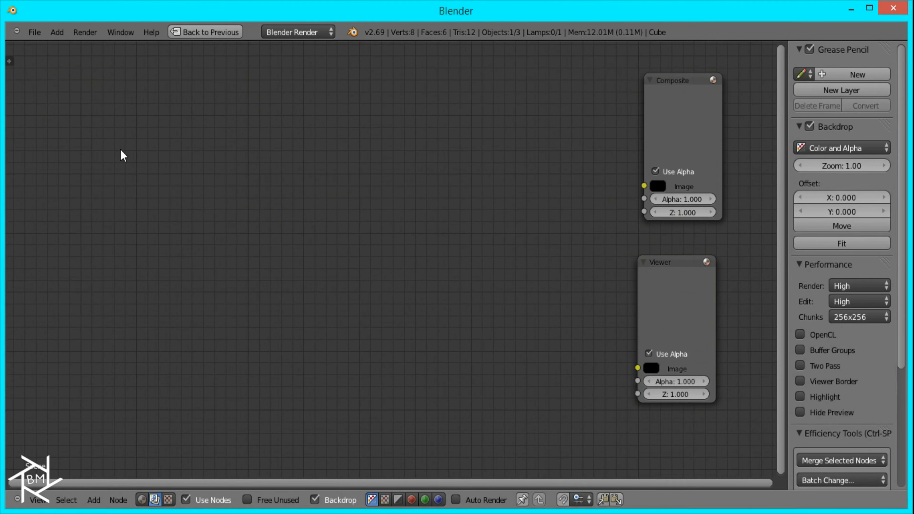
key(shift+a)
click(165, 180)
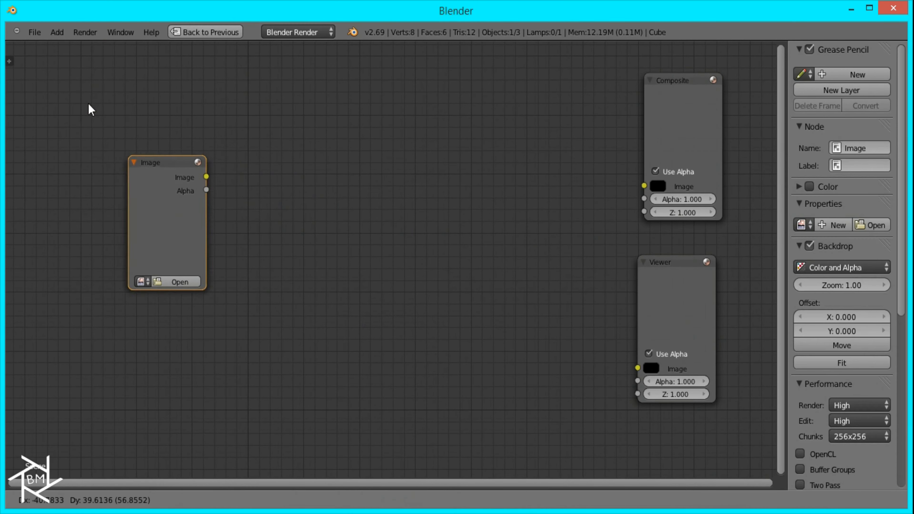
click(51, 80)
Step: Load Virus1.png into the Image node and connect its Image output to both the Viewer and Composite image inputs
click(82, 209)
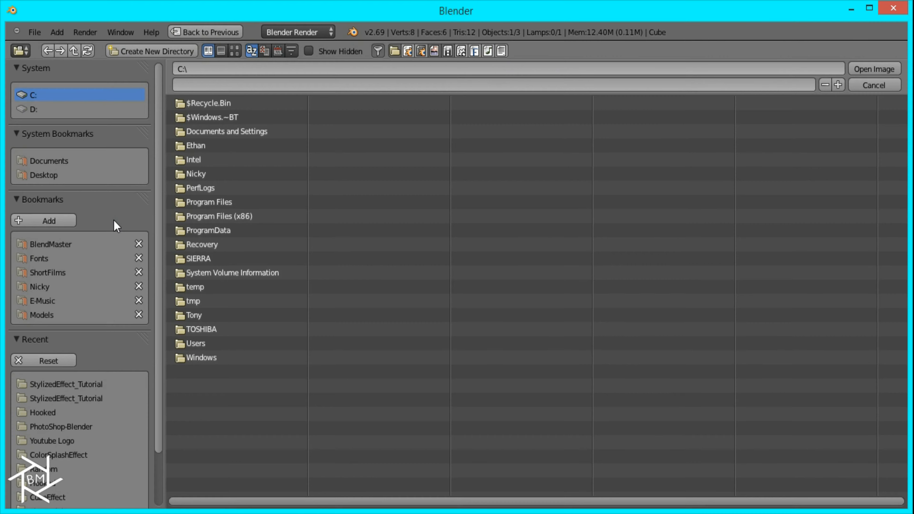
click(65, 386)
double_click(231, 217)
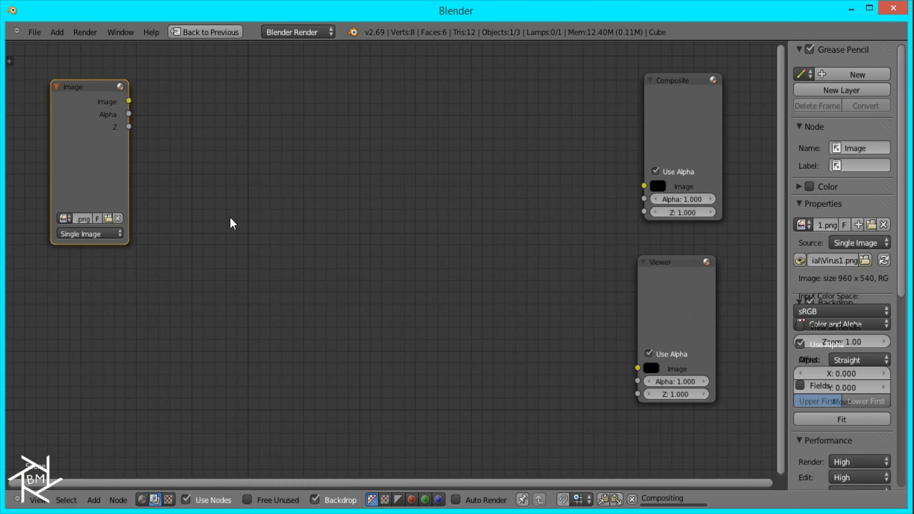
drag(128, 101, 637, 367)
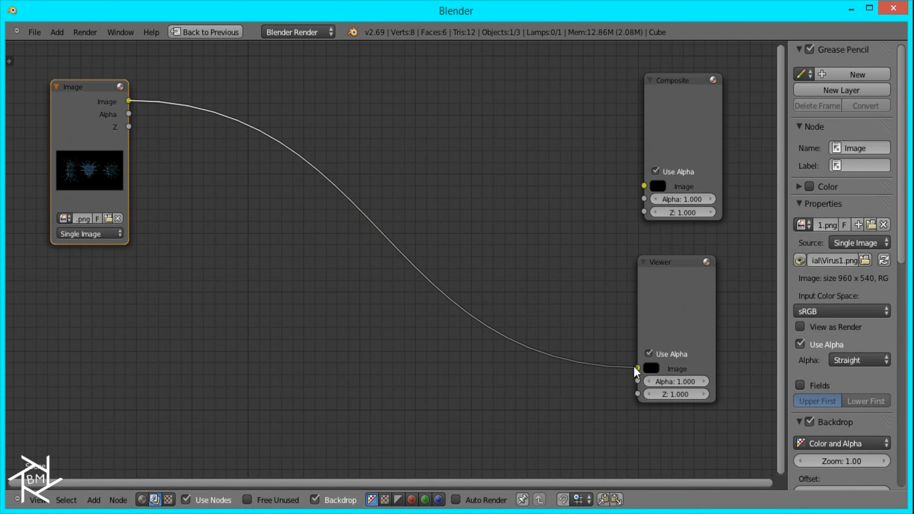
drag(129, 101, 644, 186)
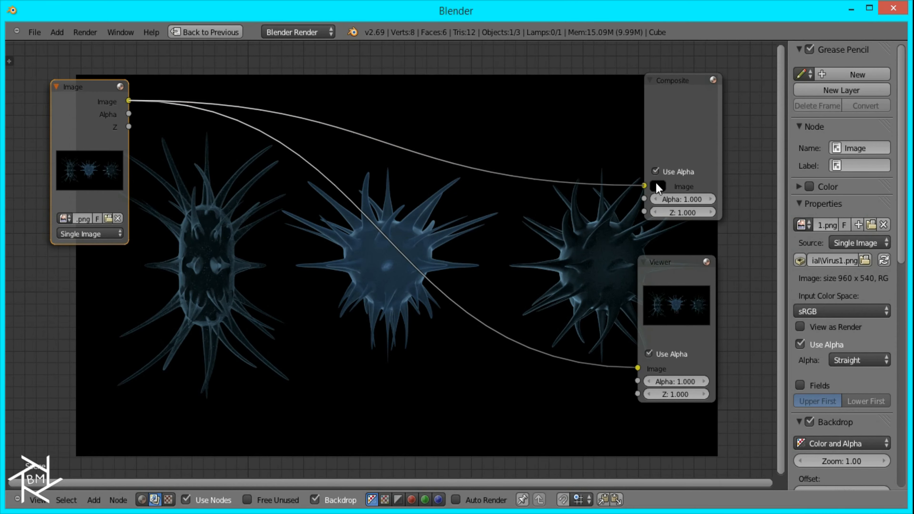
Step: Move the Image node farther left, away from the Composite and Viewer nodes
middle_drag(357, 254, 336, 227)
scroll(336, 227, down, 2)
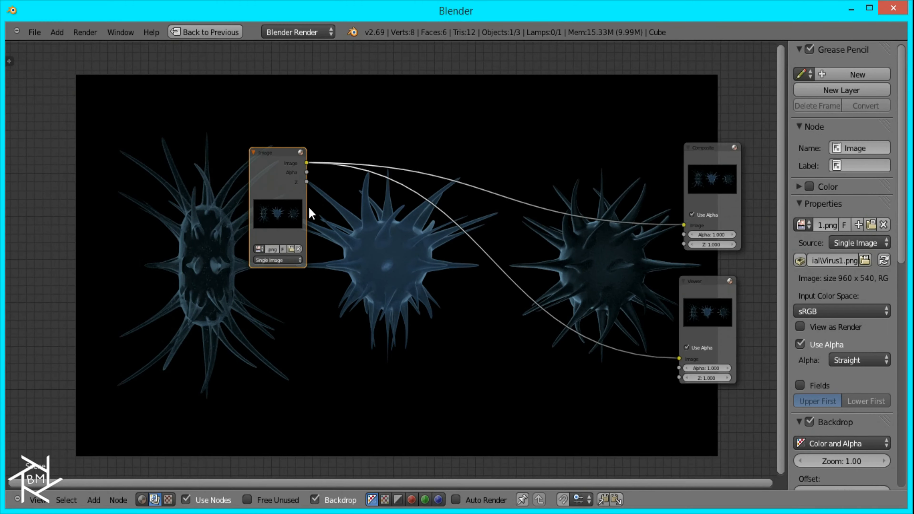
key(g)
click(289, 233)
middle_drag(445, 278, 403, 265)
scroll(403, 265, up, 4)
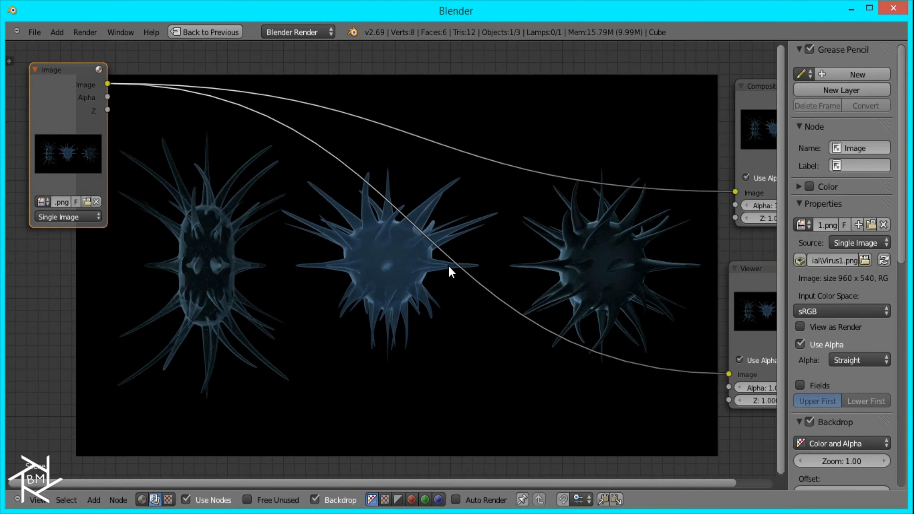
middle_drag(302, 244, 354, 242)
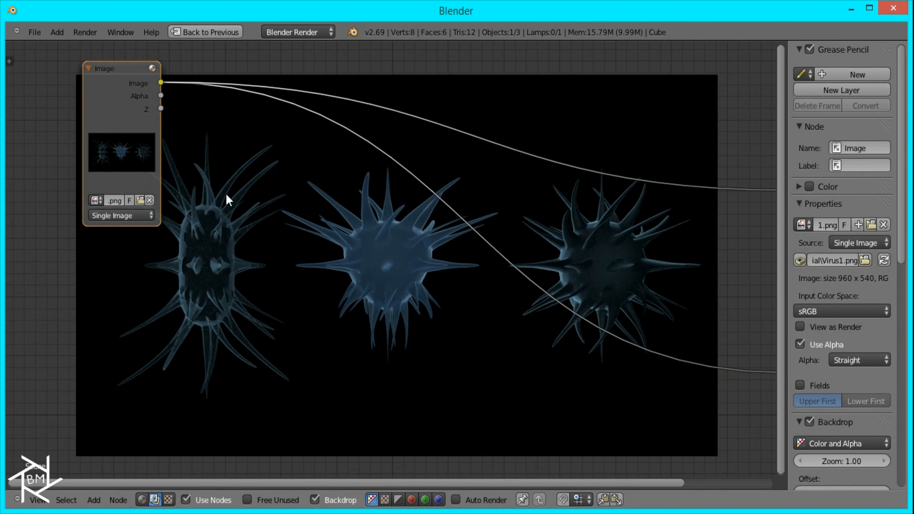
key(shift+d)
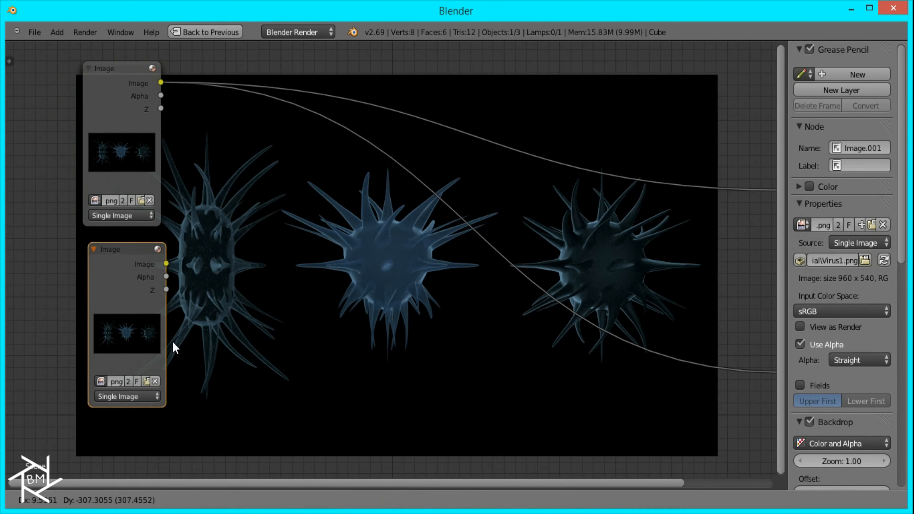
click(172, 341)
key(Home)
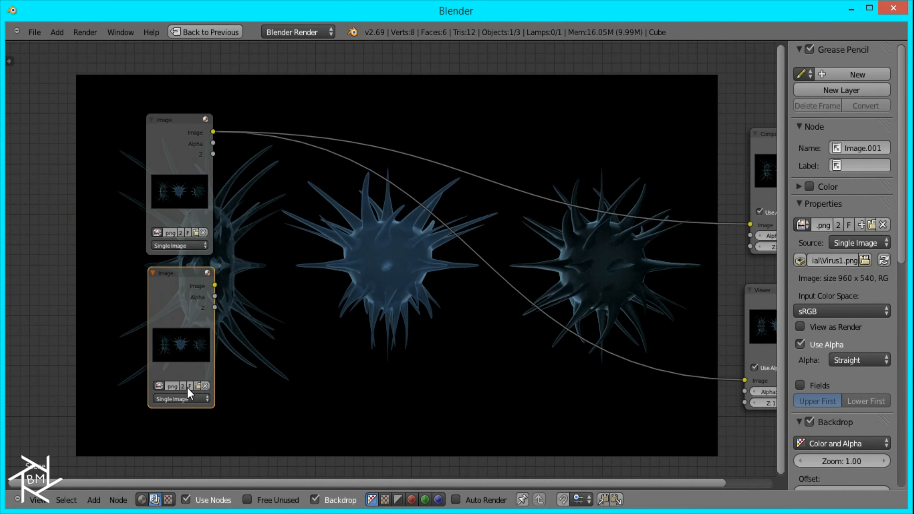
key(x)
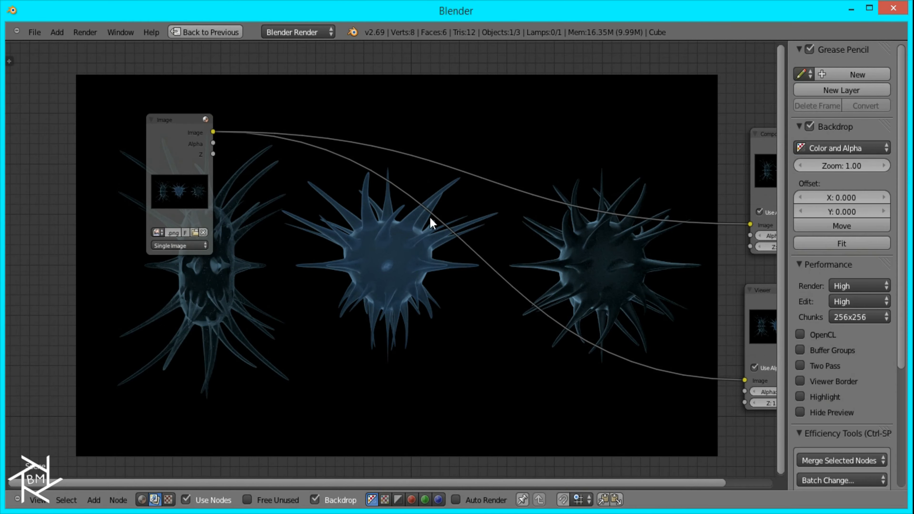
Step: Add a Filter node and insert it on the link between the Image node and the Viewer
middle_drag(363, 229, 356, 258)
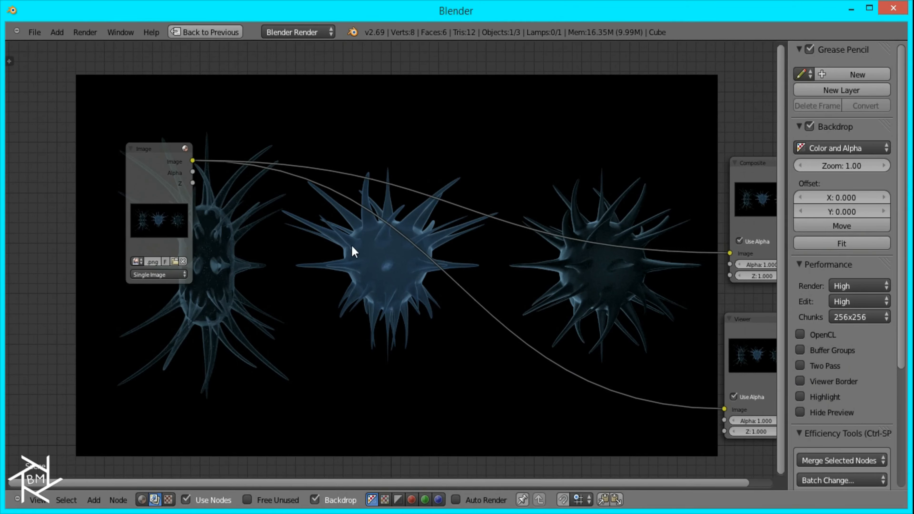
scroll(351, 279, up, 1)
middle_drag(330, 256, 312, 299)
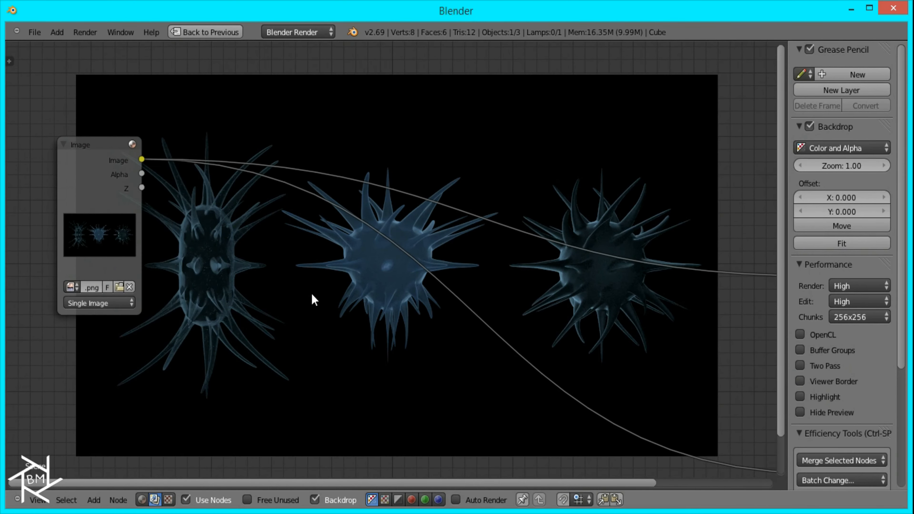
key(shift+a)
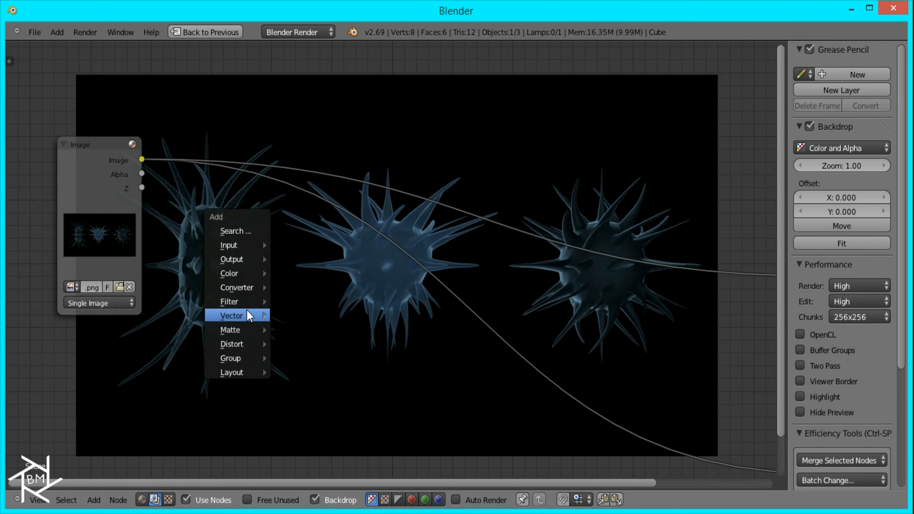
mouse_move(247, 306)
click(301, 365)
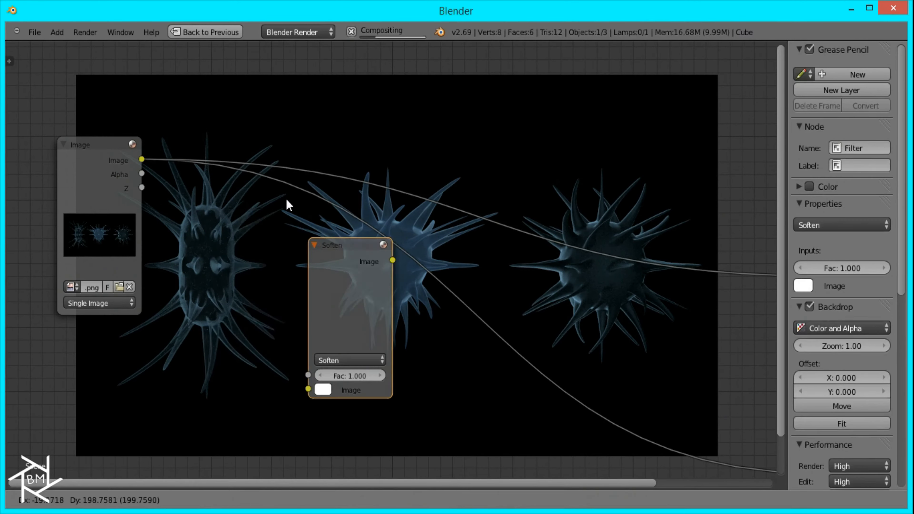
click(241, 183)
Step: Set the Filter node's type to Sobel and move the node close beside the Image node
click(277, 301)
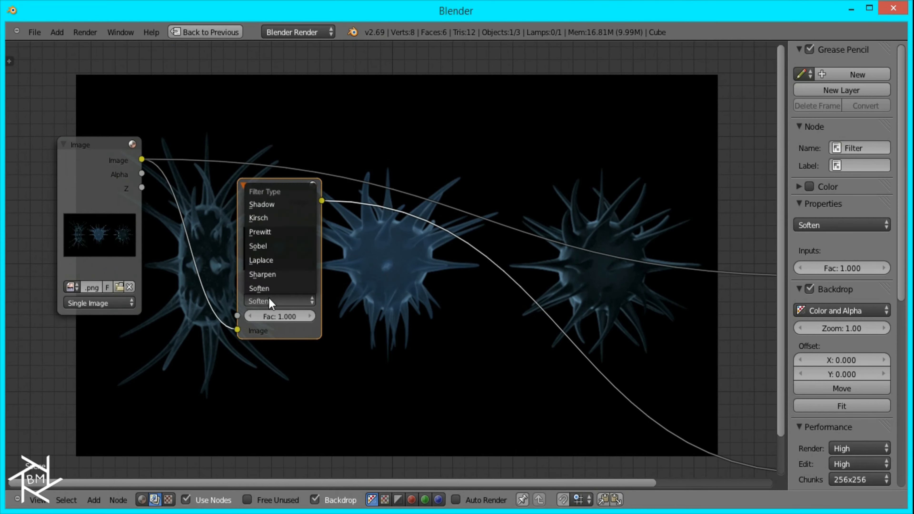
click(291, 242)
middle_drag(271, 246, 280, 266)
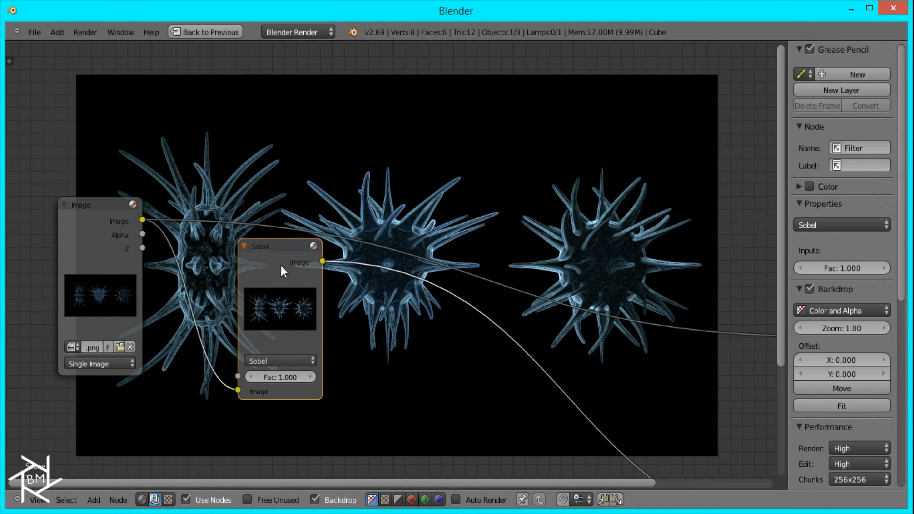
key(g)
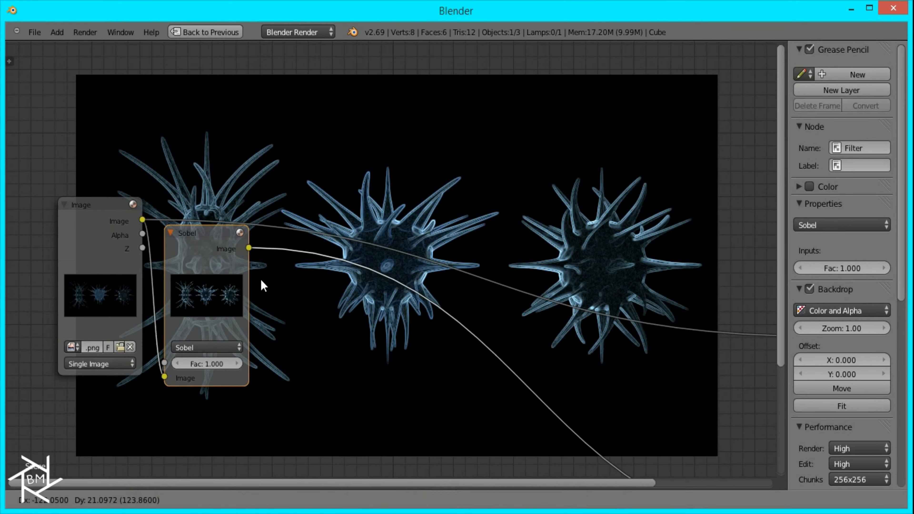
click(260, 280)
Step: Add an RGB to BW converter node on the link between the Sobel filter and the Viewer
middle_drag(405, 306, 340, 212)
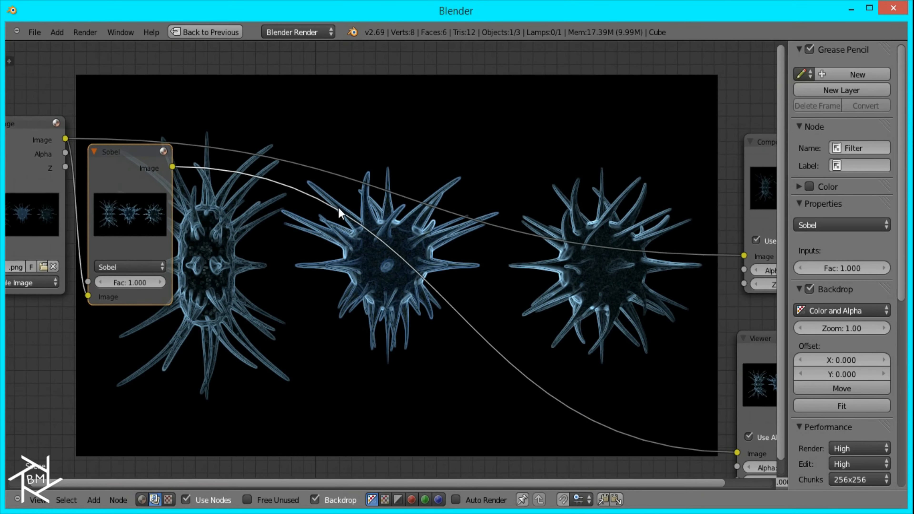
key(shift+a)
mouse_move(247, 225)
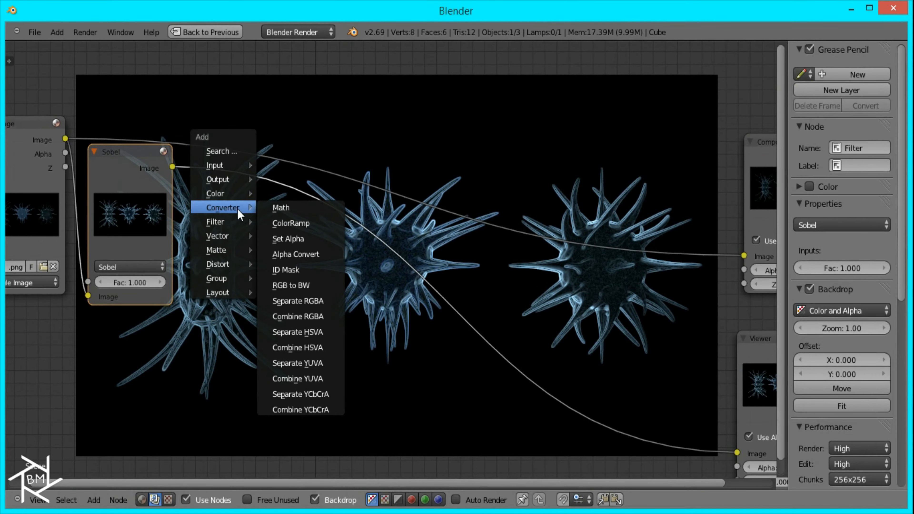
mouse_move(223, 197)
click(293, 283)
click(204, 174)
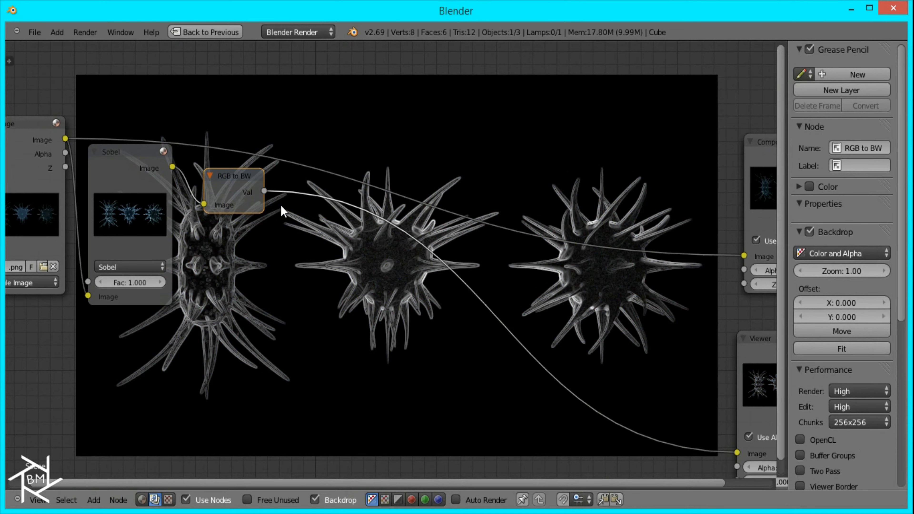
Step: Add an Invert color node on the link between the RGB to BW node and the Viewer
key(shift+a)
mouse_move(308, 233)
mouse_move(290, 213)
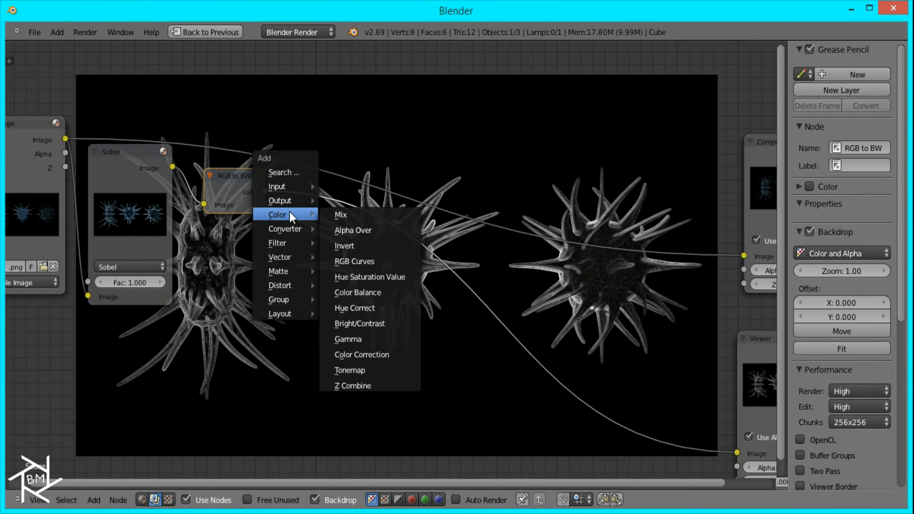
click(345, 247)
click(296, 189)
drag(343, 206, 344, 221)
Step: Select the Image, Sobel, RGB to BW and Invert nodes and move them together farther from the Composite and Viewer nodes
middle_drag(408, 231, 388, 50)
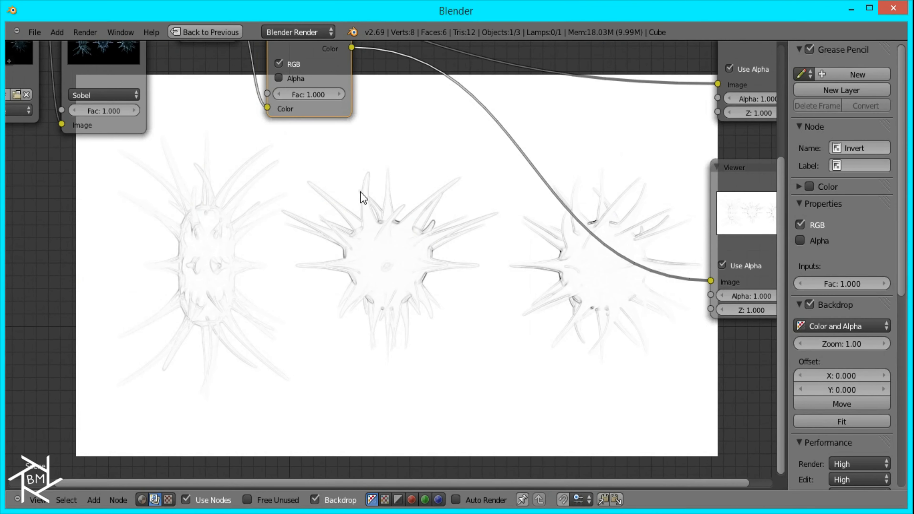
middle_drag(327, 288, 354, 399)
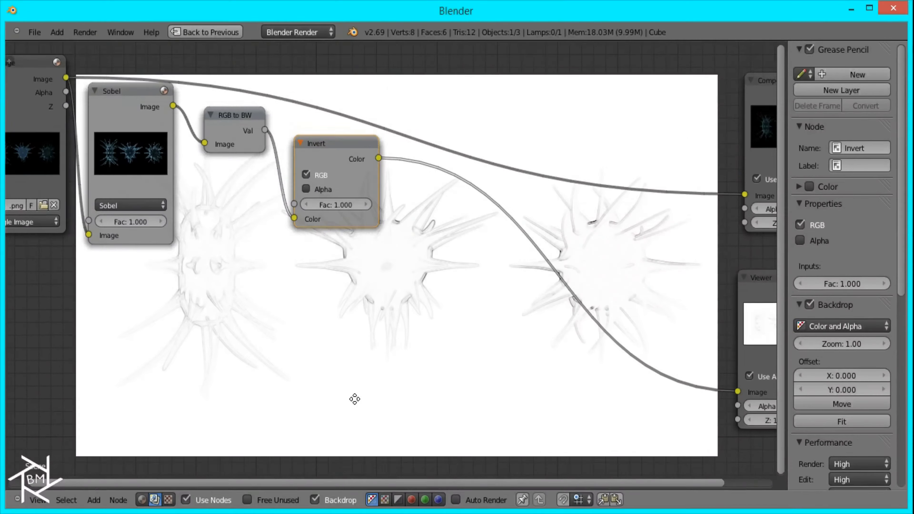
key(Home)
shift+click(281, 178)
shift+click(212, 178)
shift+click(110, 176)
key(g)
click(268, 217)
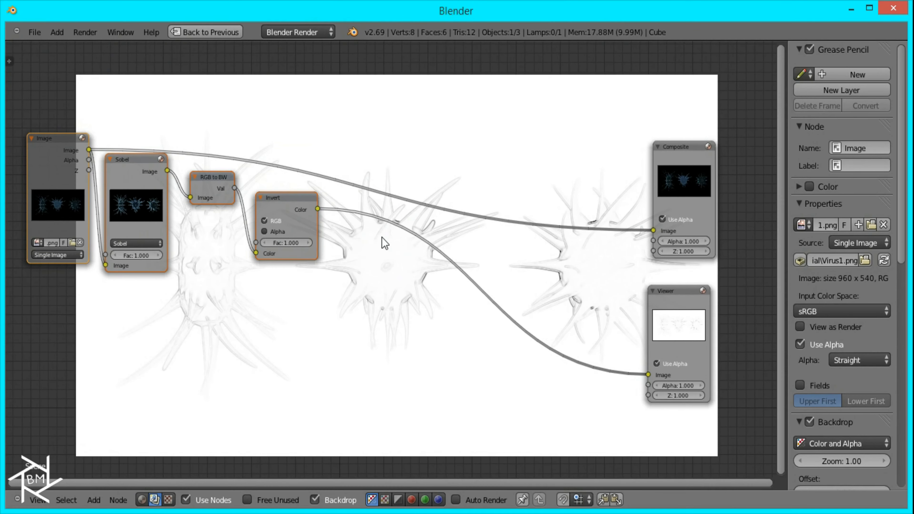
Step: Add a ColorRamp converter node on the link between the Invert node and the Viewer
key(shift+a)
mouse_move(383, 243)
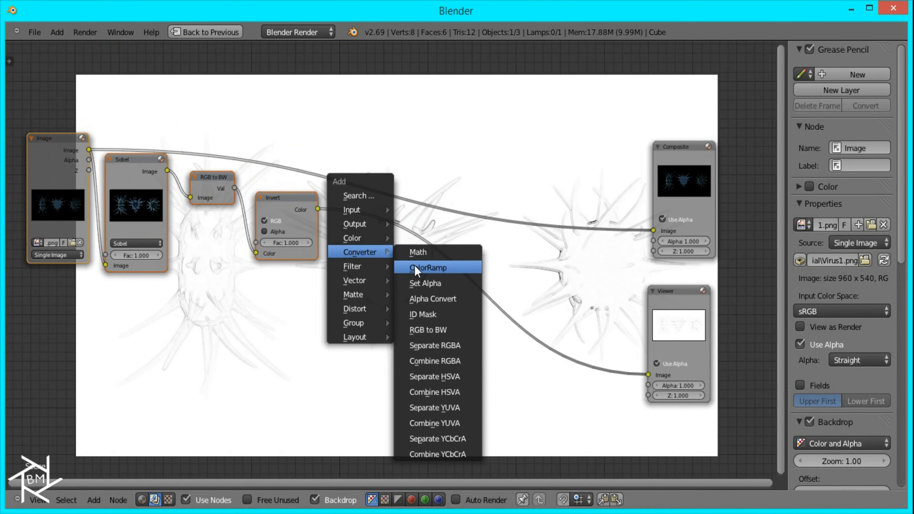
click(444, 263)
click(378, 265)
Step: Set the ColorRamp node's interpolation to B-Spline
scroll(378, 265, up, 2)
middle_drag(377, 265, 389, 141)
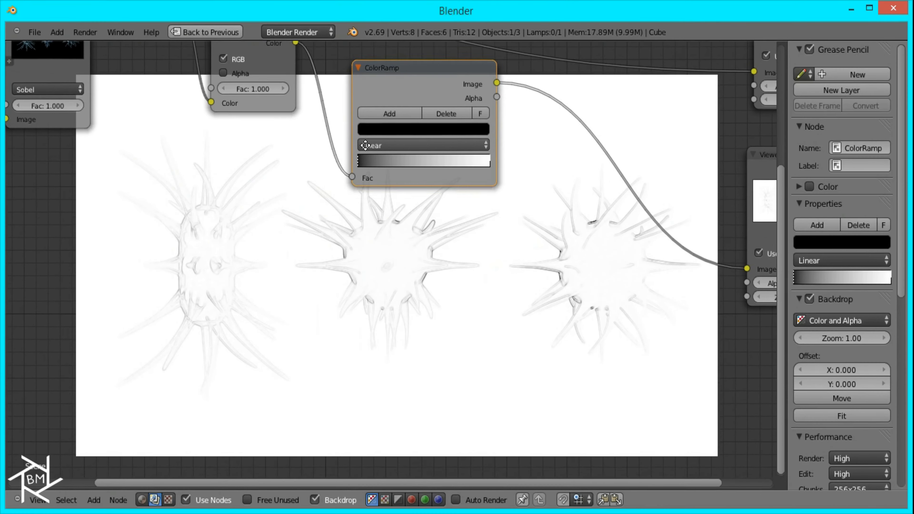
click(388, 141)
click(390, 90)
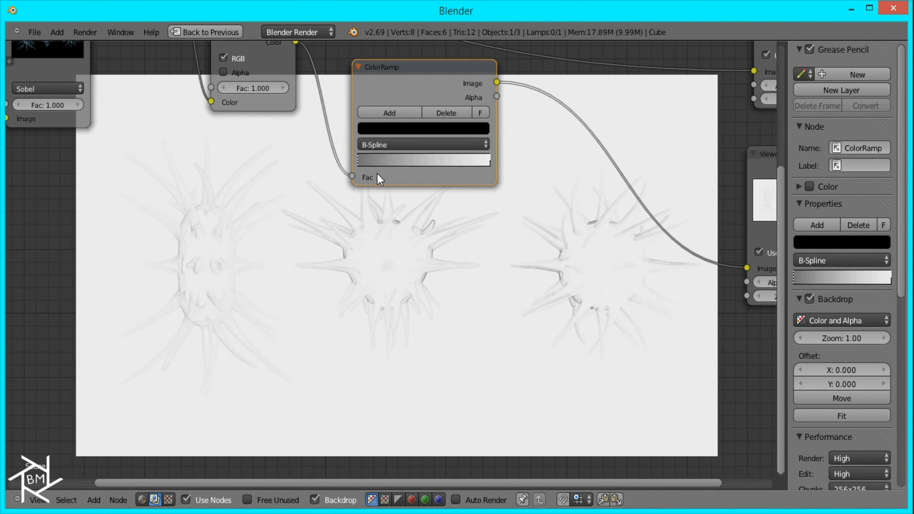
Step: Move the ramp's black stop to about the middle and add a dark grey stop closer to the white end
drag(359, 158, 424, 164)
click(401, 112)
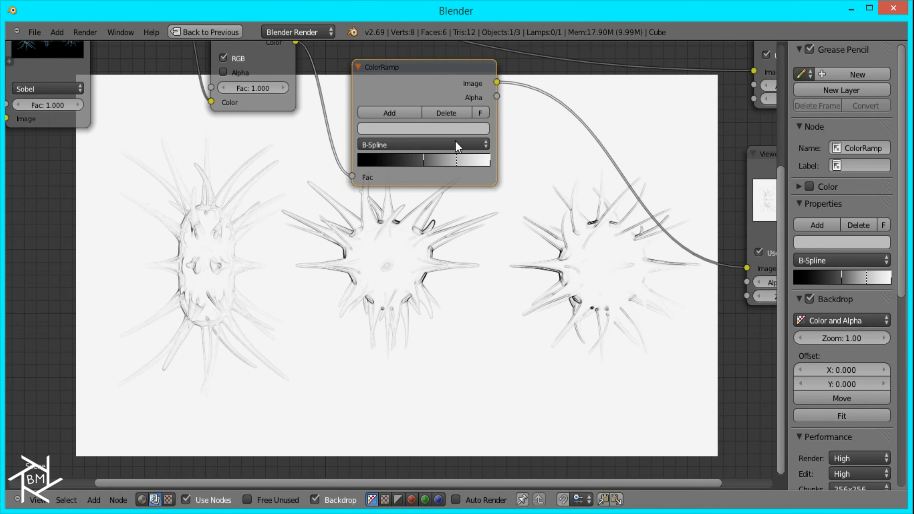
click(453, 127)
drag(462, 197, 462, 209)
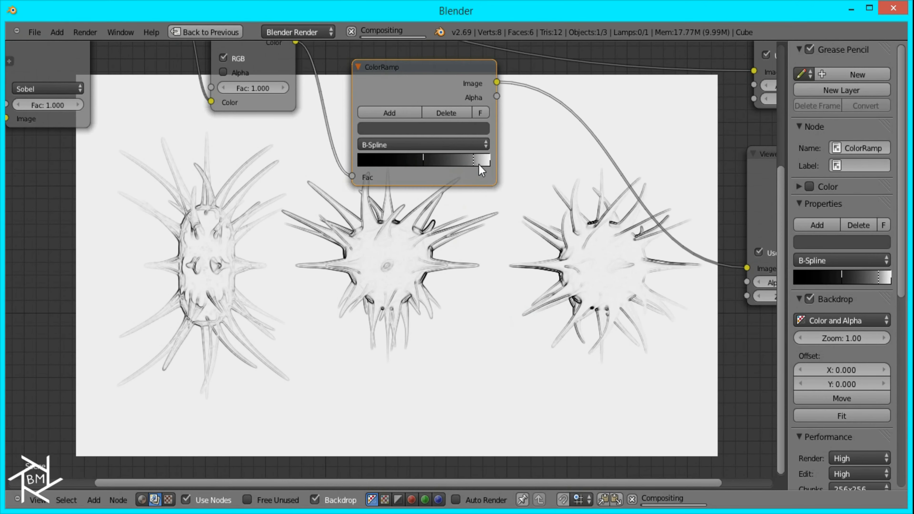
mouse_move(461, 163)
mouse_down()
mouse_move(441, 162)
mouse_move(474, 161)
mouse_up()
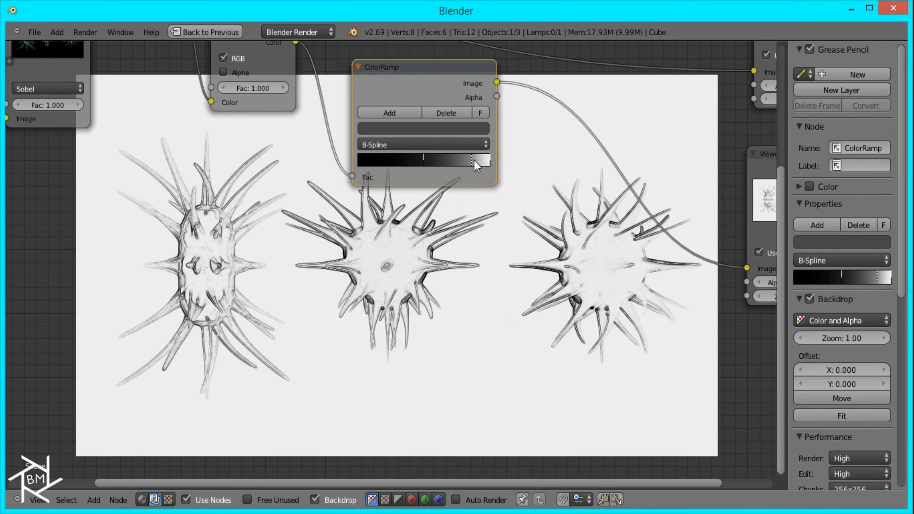
click(469, 130)
drag(462, 207, 459, 189)
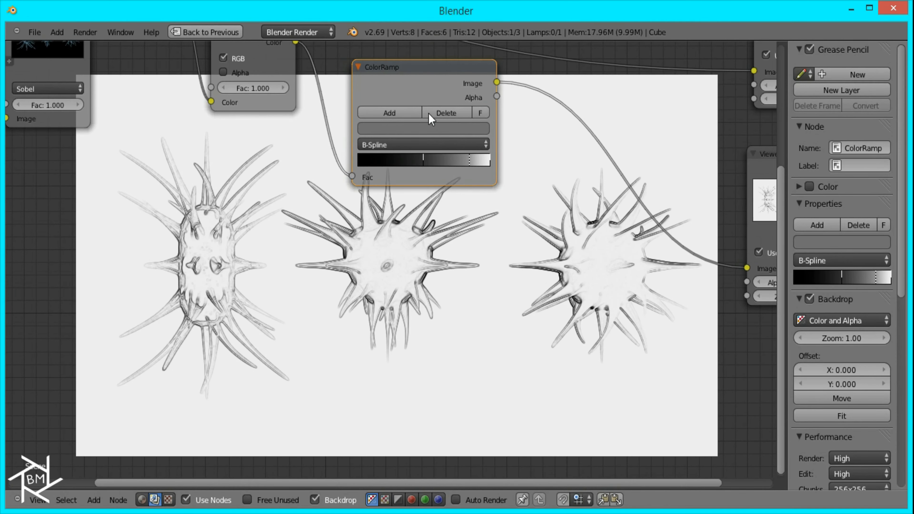
Step: Add another stop to the ramp between the dark grey stop and the white end and make it a lighter grey
click(388, 111)
drag(465, 161, 486, 162)
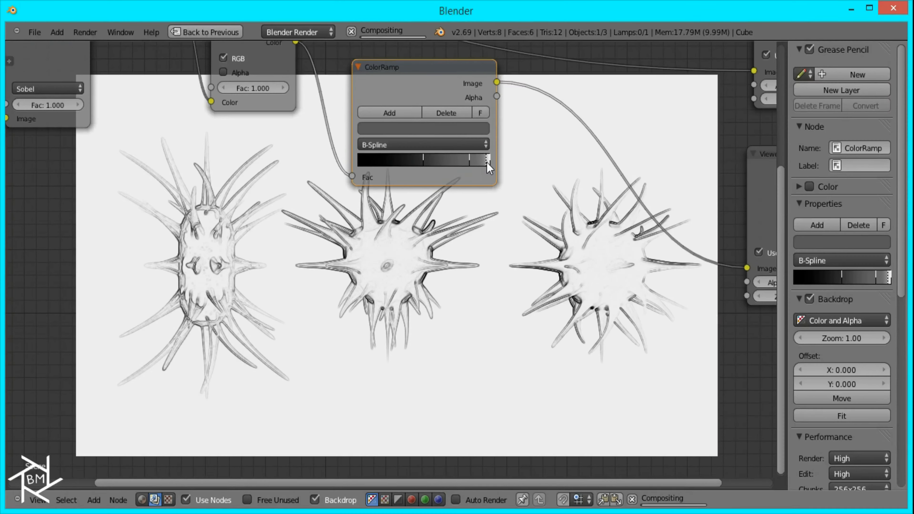
click(445, 128)
drag(464, 196, 461, 176)
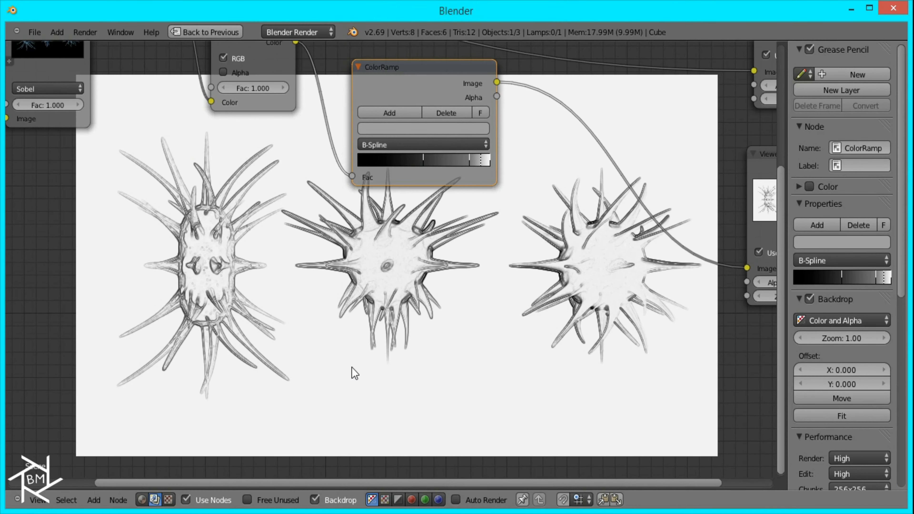
Step: Shift the ramp's dark grey stop away from the white end and the lighter grey stop nearer to it
middle_drag(378, 277, 413, 339)
click(489, 219)
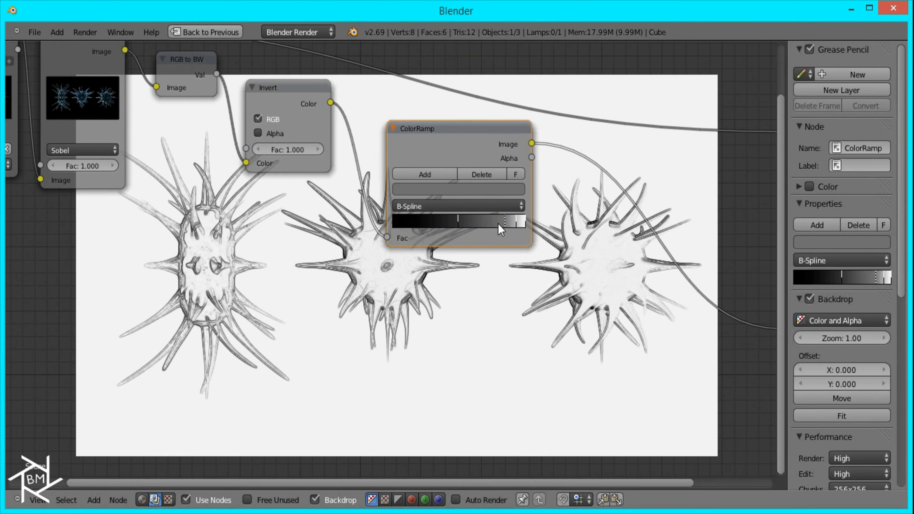
drag(509, 222, 507, 221)
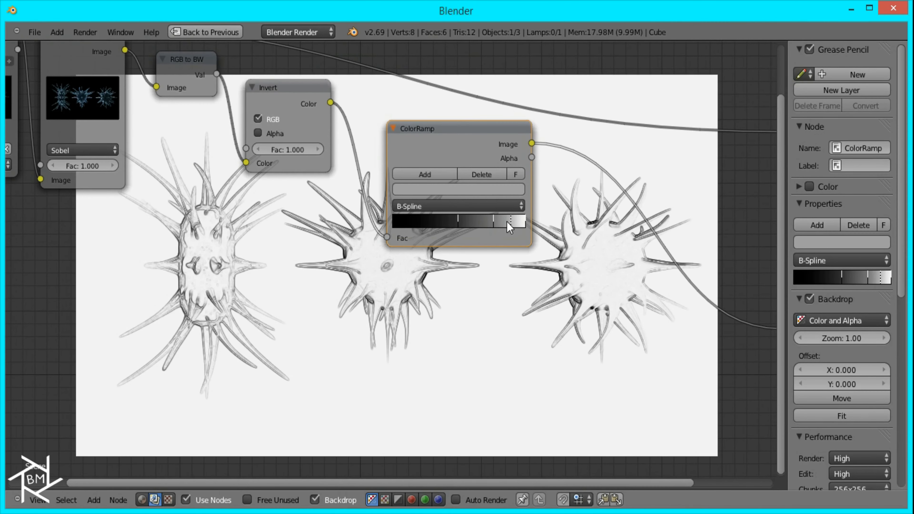
middle_drag(526, 221, 516, 158)
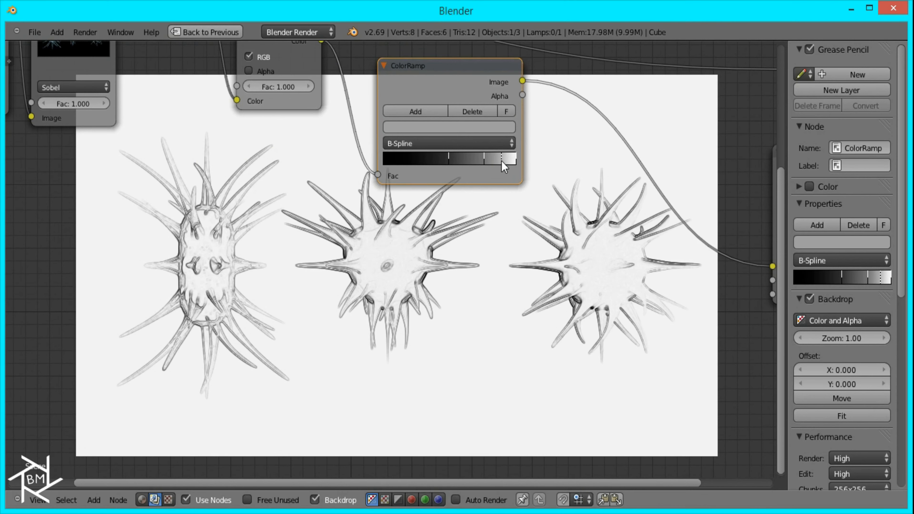
drag(502, 161, 505, 161)
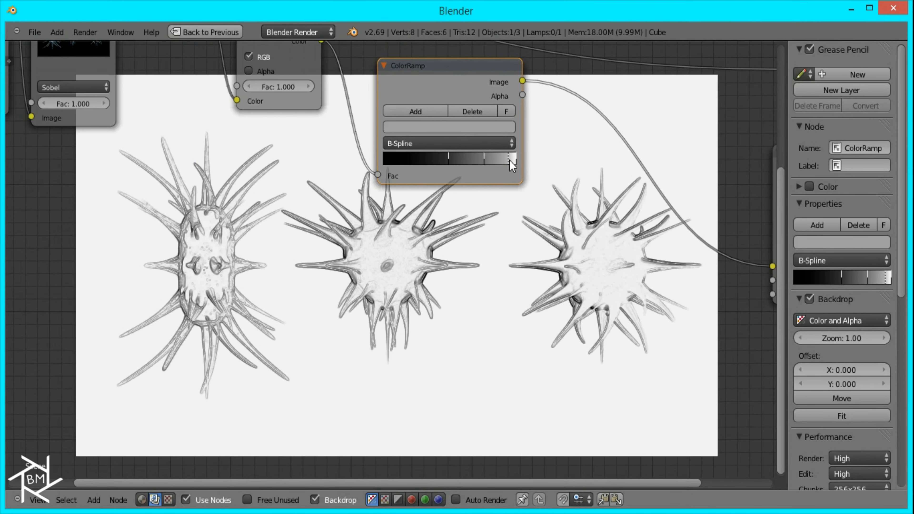
Step: Darken the ramp's white end stop to a very light grey
click(513, 159)
click(502, 126)
drag(487, 149, 487, 147)
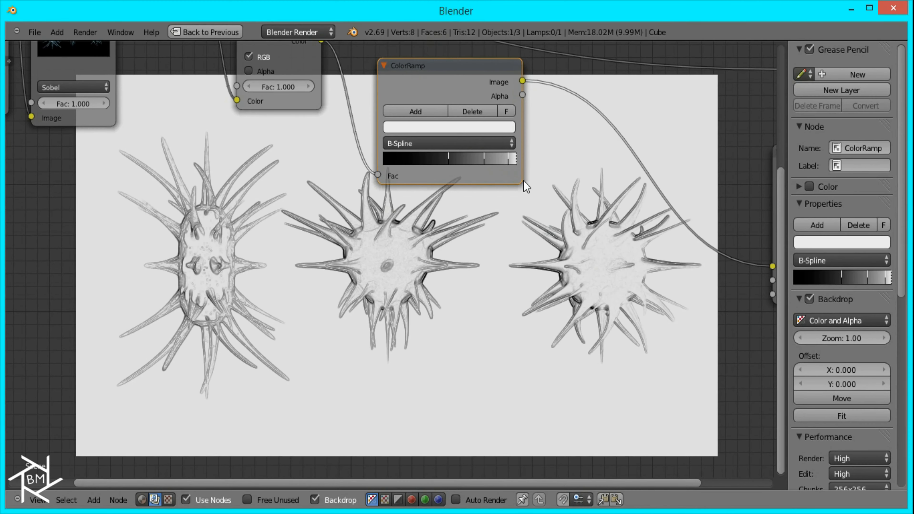
Step: Darken the ramp's lighter grey stop slightly and shift the dark grey and black stops toward the white end
click(509, 160)
click(504, 128)
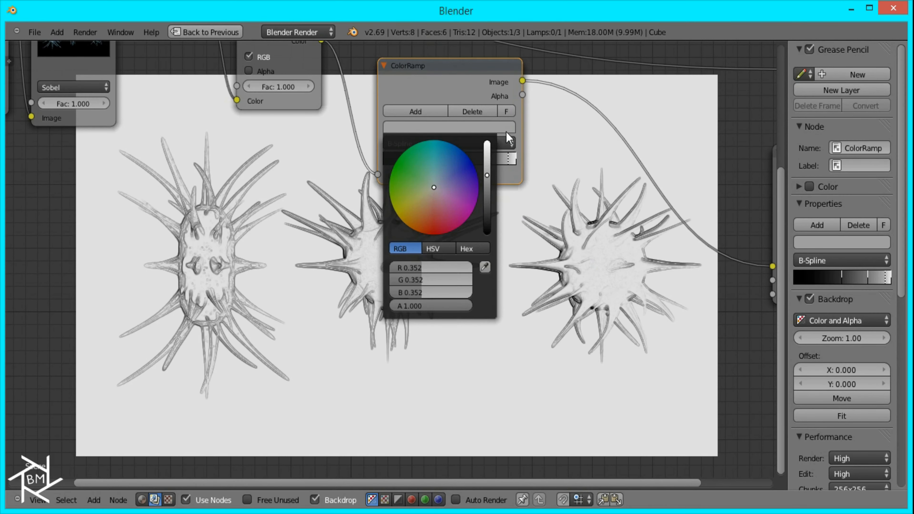
drag(486, 173, 486, 182)
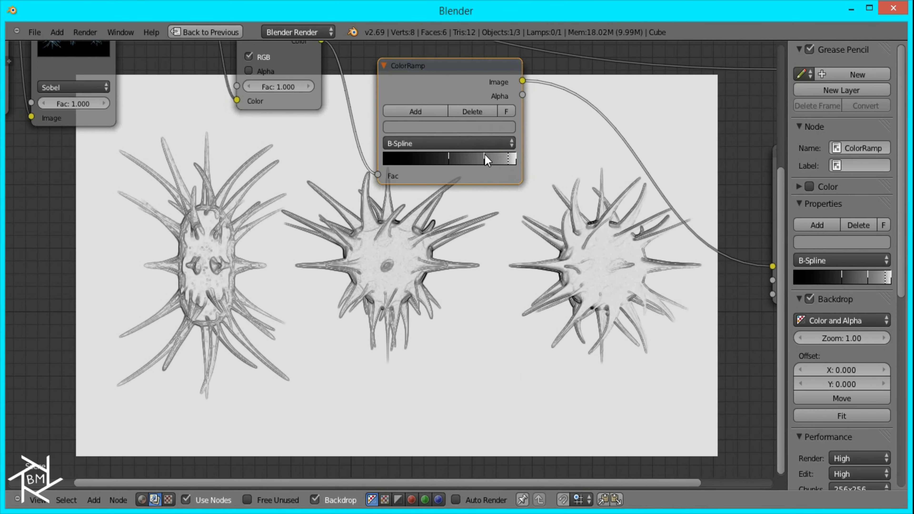
click(492, 159)
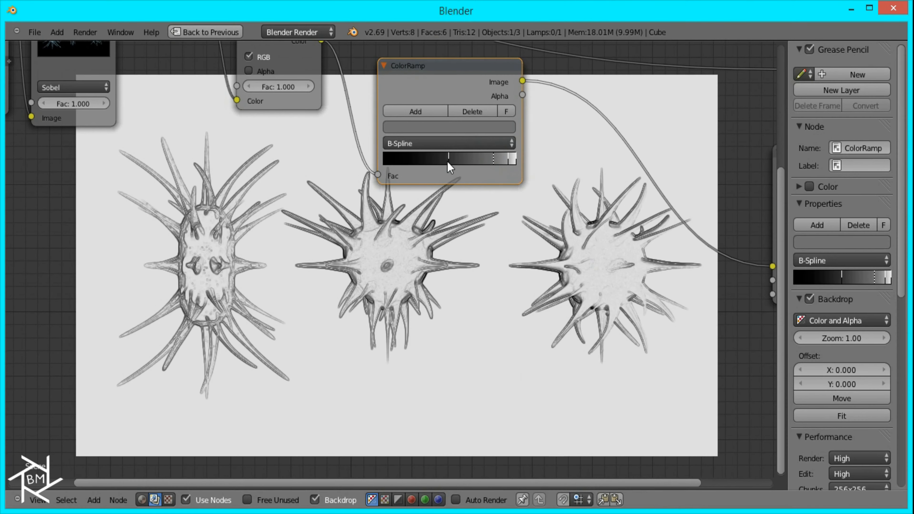
drag(450, 160, 466, 160)
Step: Set the Sobel filter node's Fac to 5
middle_drag(471, 237, 555, 388)
scroll(431, 269, down, 2)
middle_drag(431, 264, 510, 148)
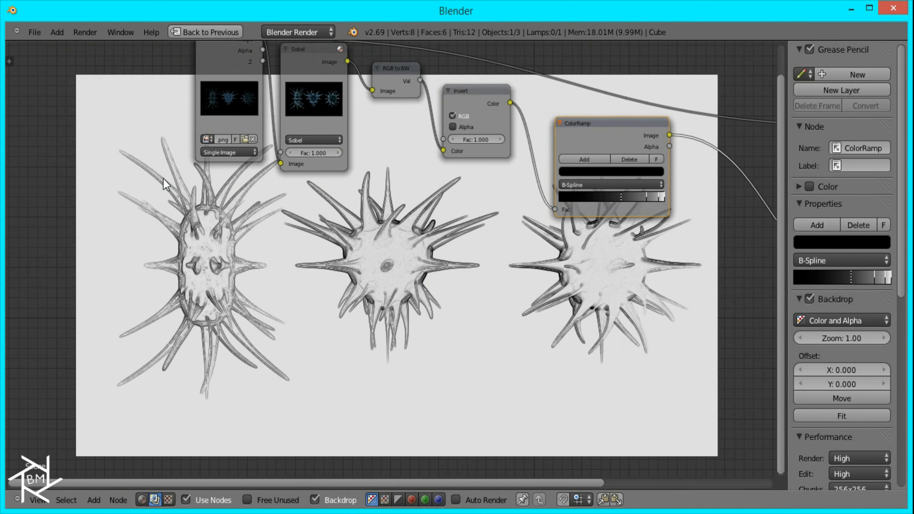
middle_drag(243, 155, 343, 274)
scroll(386, 293, up, 5)
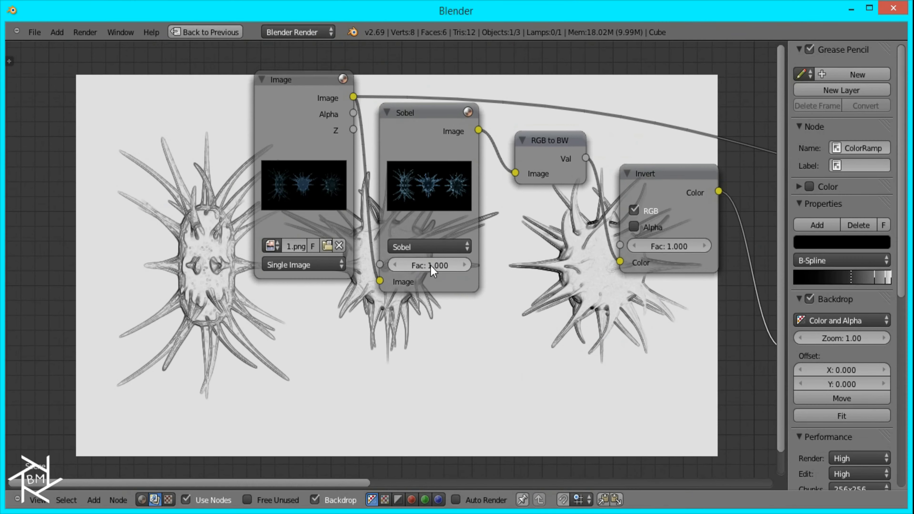
drag(424, 267, 768, 279)
click(419, 264)
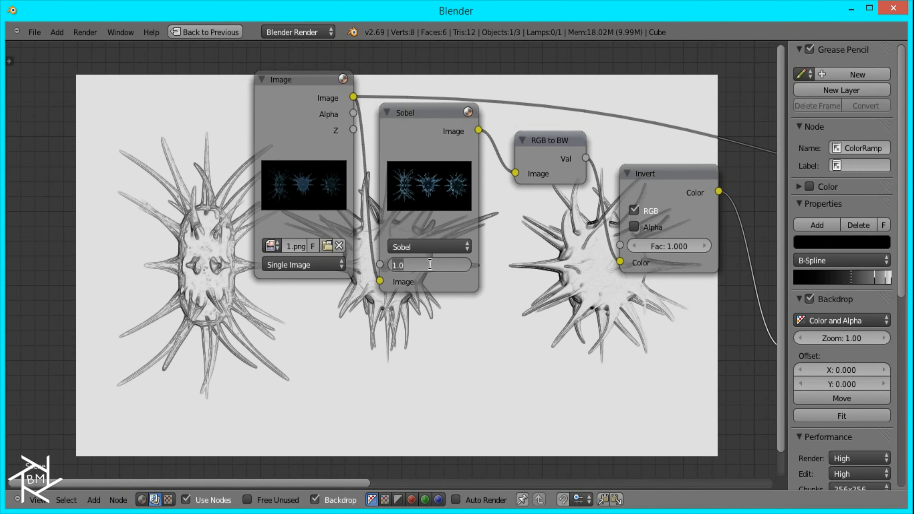
key(Return)
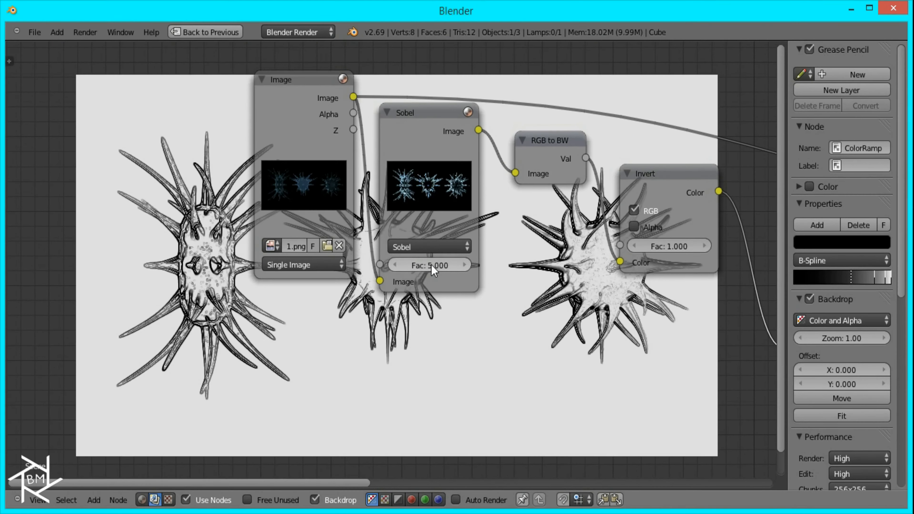
Step: Set the Sobel filter node's Fac to 0.5
middle_drag(422, 207, 395, 206)
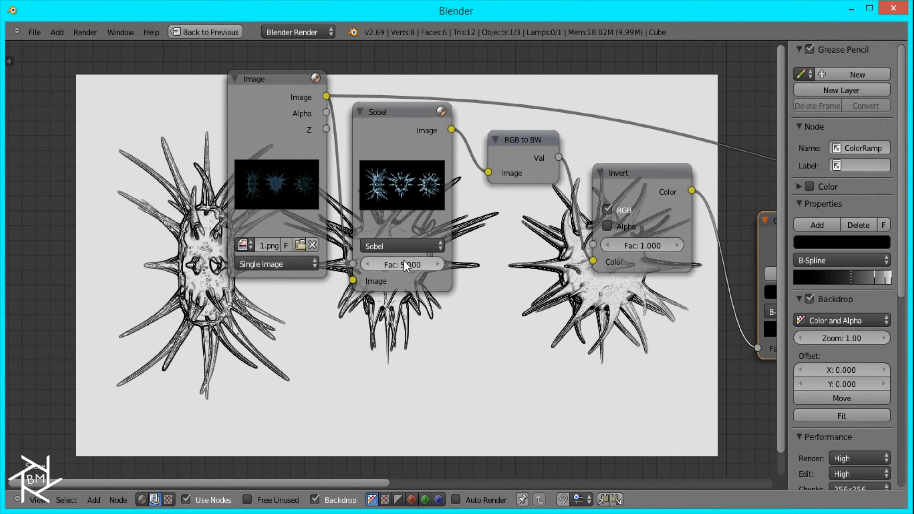
click(403, 267)
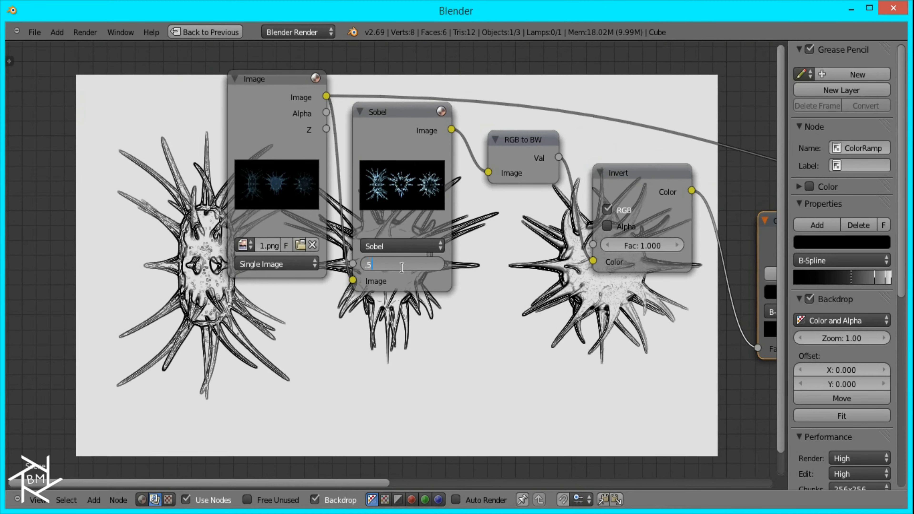
key(Return)
Step: Try the Sobel filter's Fac at 0.25 and at 0 to compare the edge strength
middle_drag(424, 257, 494, 124)
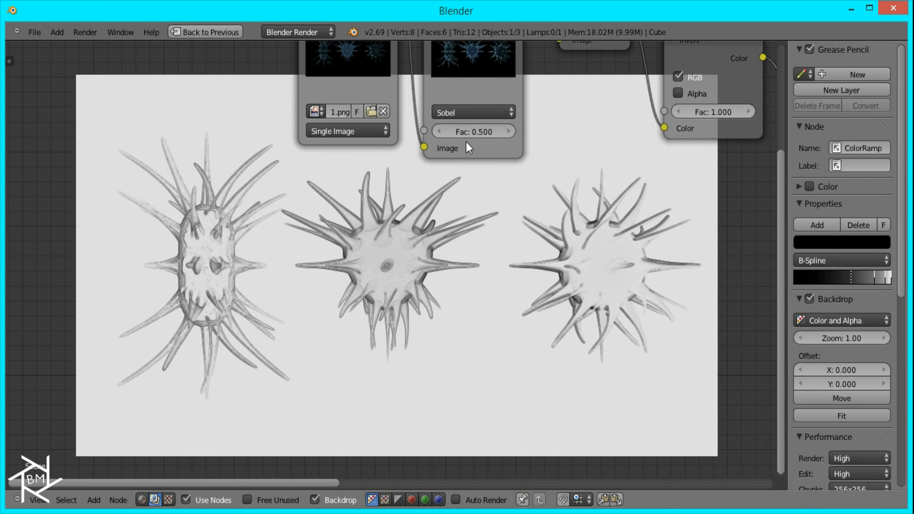
click(480, 127)
text(.25)
key(Return)
drag(469, 137, 254, 139)
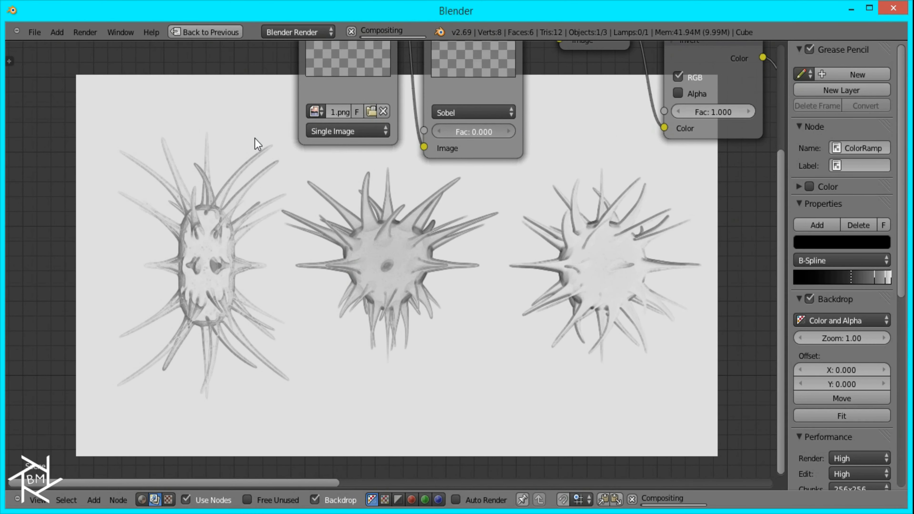
Step: Restore the Sobel filter node's Fac to 1
middle_drag(589, 196, 447, 197)
middle_drag(346, 183, 324, 239)
mouse_move(321, 258)
mouse_down()
mouse_move(418, 271)
mouse_move(326, 252)
mouse_up()
Step: Add a Mix node on the link between the ColorRamp and the Viewer and set its blend mode to Color
middle_drag(626, 243, 423, 288)
key(shift+a)
mouse_move(364, 253)
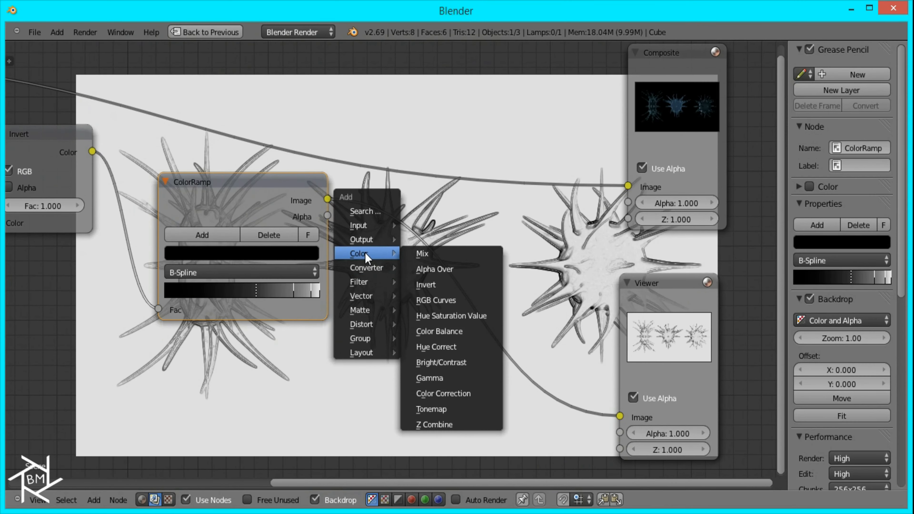
click(426, 257)
click(368, 196)
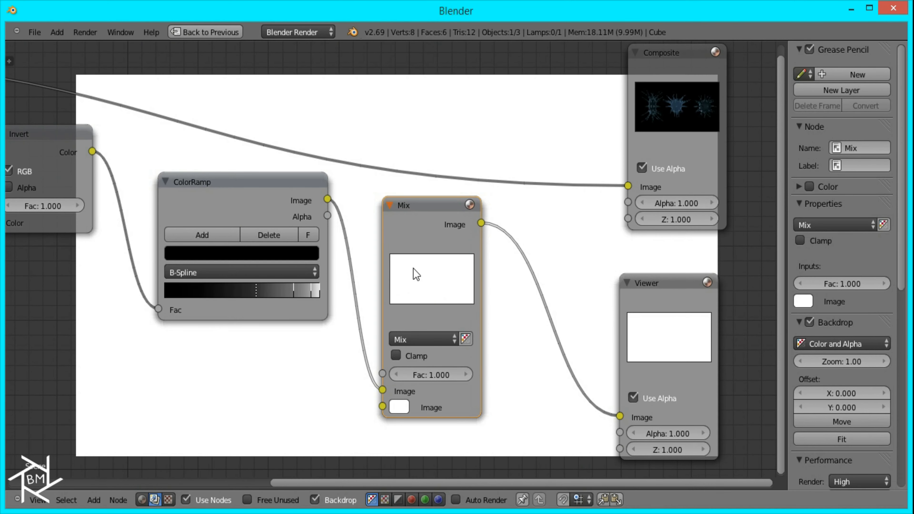
click(410, 337)
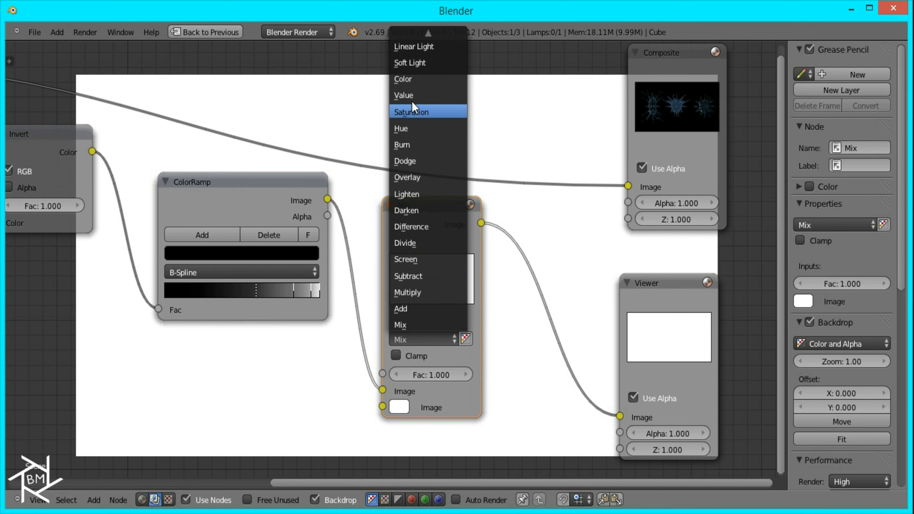
click(410, 79)
Step: Connect the Image node's Image output to the second Image input of the Color mix node
scroll(350, 263, down, 2)
scroll(350, 263, down, 2)
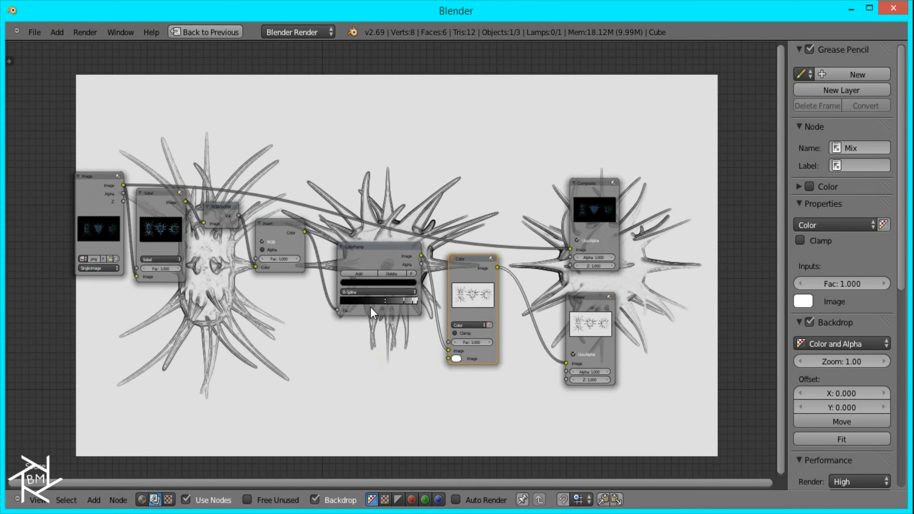
click(124, 191)
drag(124, 185, 449, 358)
middle_drag(481, 363, 2, 269)
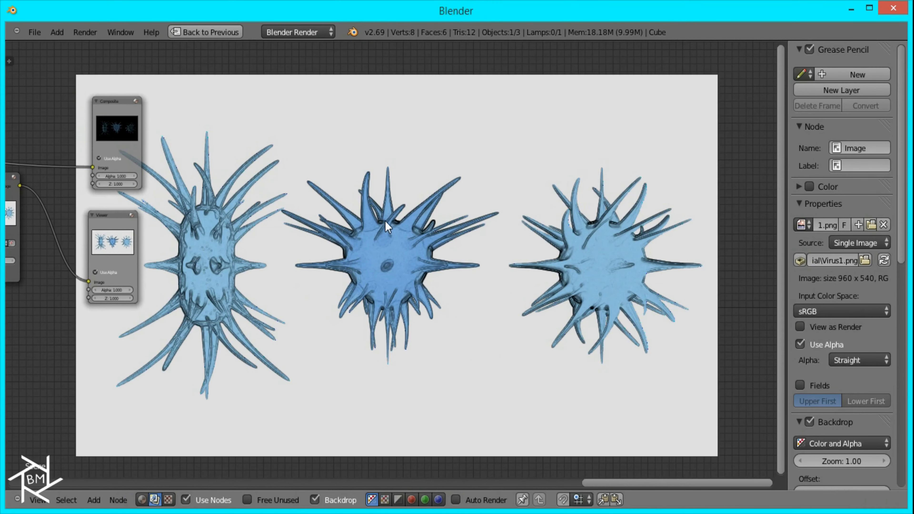
Step: Select the Composite and Viewer nodes and move them together farther from the Color mix node
middle_drag(254, 254, 624, 305)
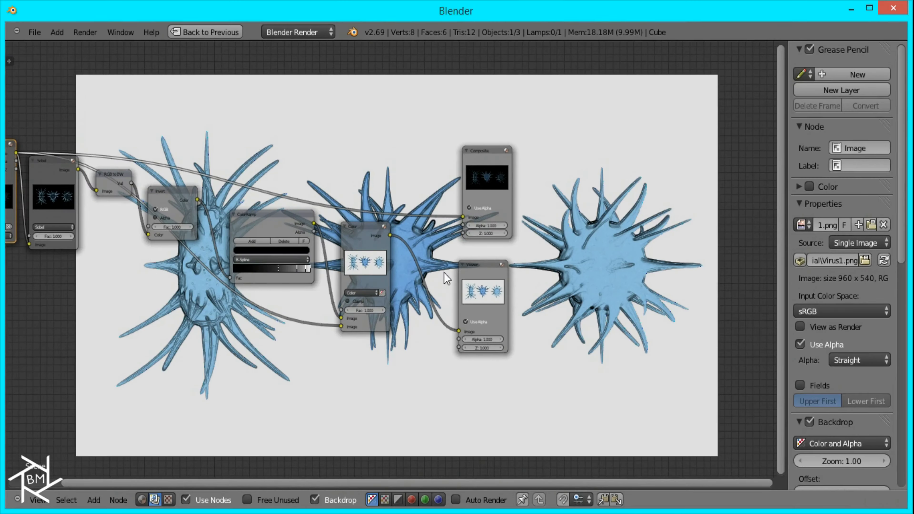
click(481, 285)
shift+click(485, 193)
key(g)
click(587, 201)
Step: Add a Hue Saturation Value node on the link between the Color mix node and the Viewer
middle_drag(423, 255, 432, 234)
scroll(431, 234, up, 2)
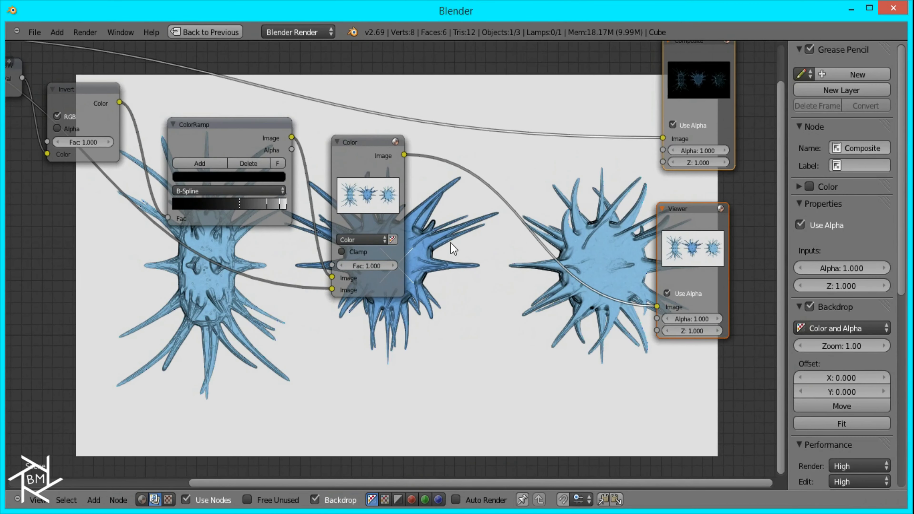
key(shift+a)
click(522, 306)
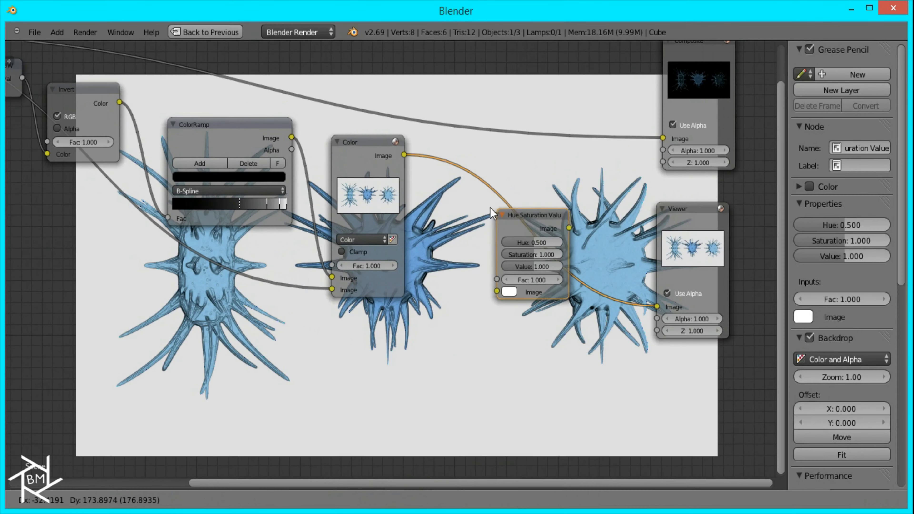
click(491, 212)
Step: Set the Hue Saturation Value node's Hue to about 0.609
scroll(524, 323, up, 2)
middle_drag(524, 323, 417, 309)
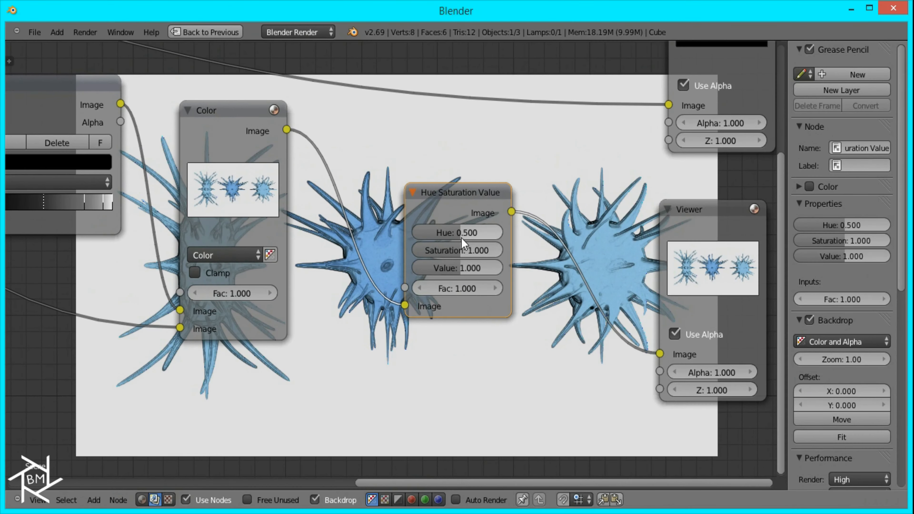
drag(454, 236, 462, 235)
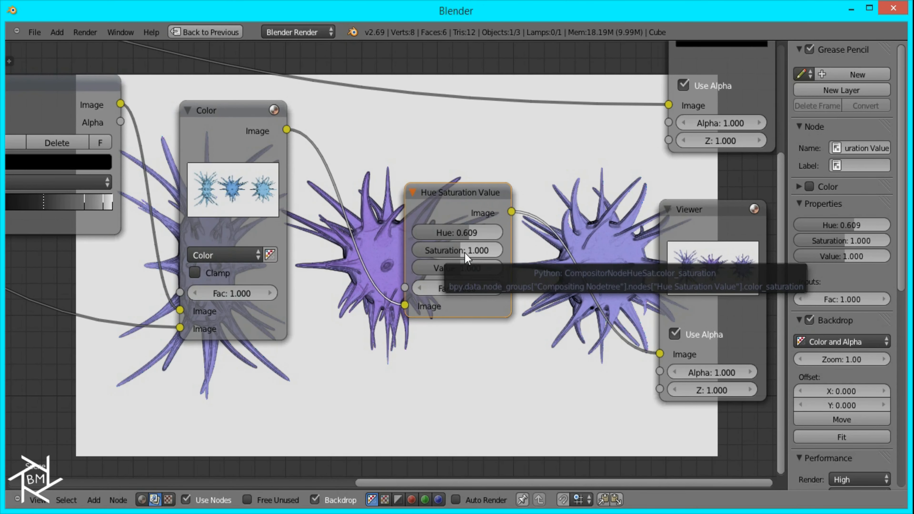
Step: Connect the Hue Saturation Value node's Image output to the Composite node's Image input
mouse_move(465, 251)
mouse_down()
mouse_move(439, 248)
mouse_move(510, 247)
mouse_move(464, 249)
mouse_move(480, 266)
mouse_move(462, 265)
mouse_up()
middle_drag(521, 278, 524, 340)
scroll(524, 341, down, 7)
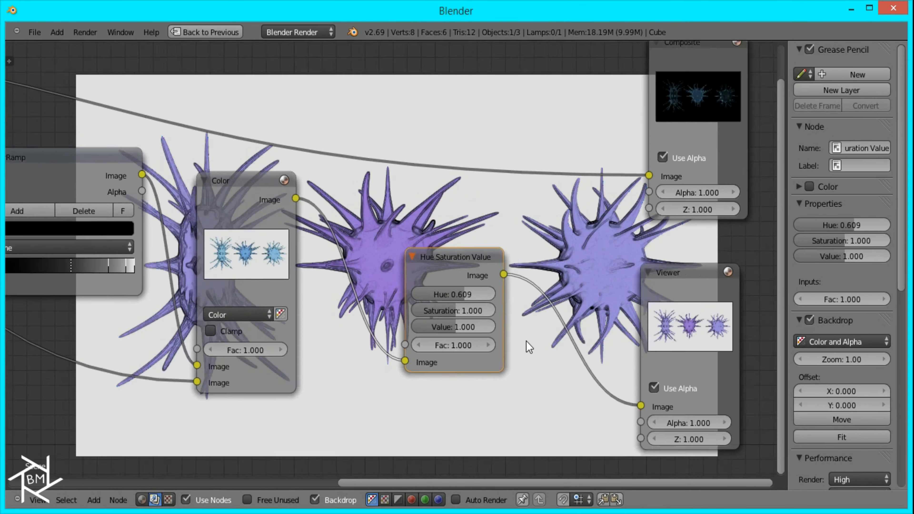
middle_drag(274, 278, 385, 334)
drag(572, 323, 662, 262)
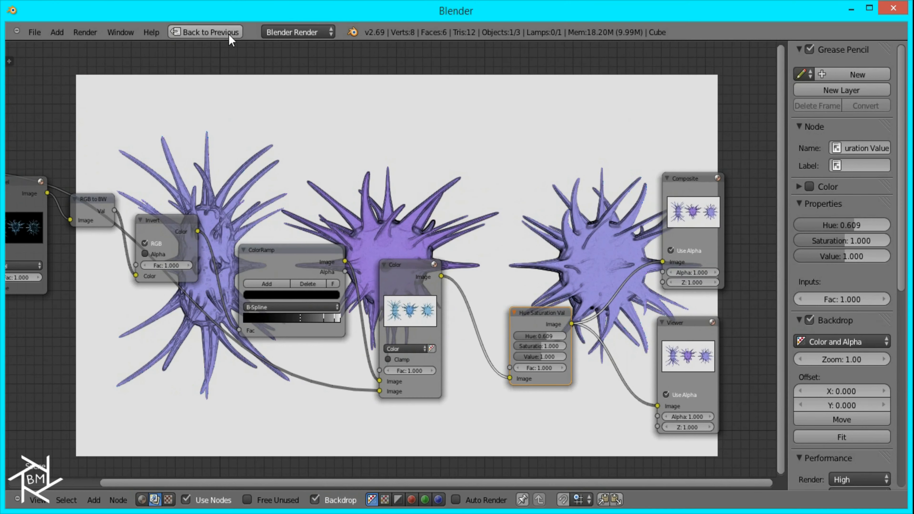
Step: Render the composited image from the restored multi-editor layout and show the Render Result maximized
click(204, 32)
click(779, 115)
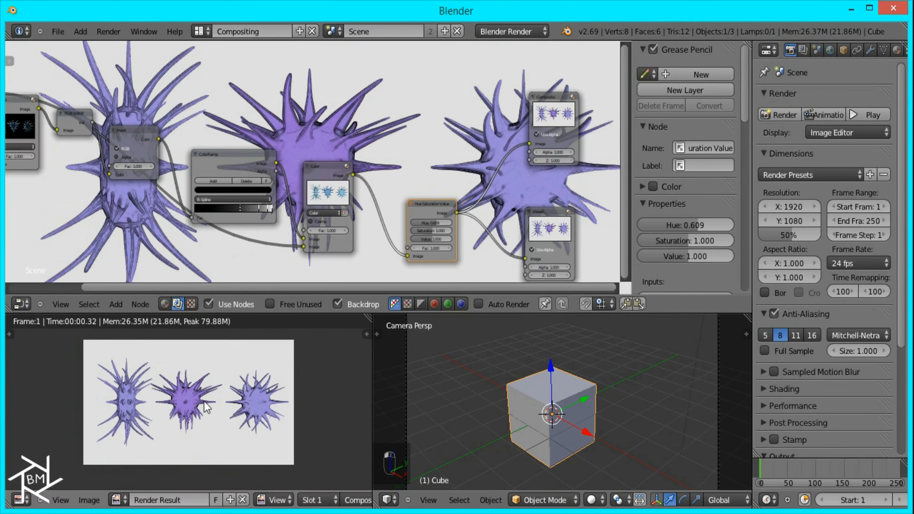
scroll(206, 406, up, 2)
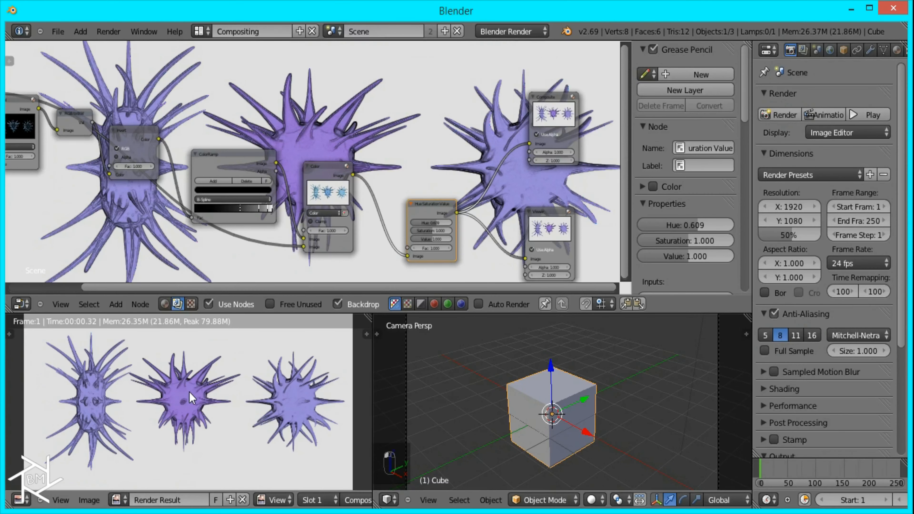
key(shift+space)
scroll(569, 354, up, 3)
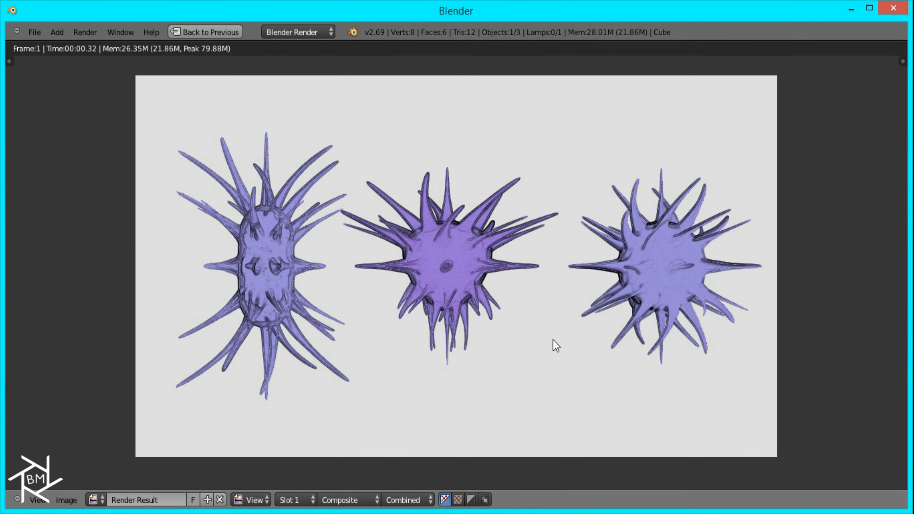
Step: Save the Render Result as an image named Result in the StylizedEffect_Tutorial folder
key(F3)
click(86, 385)
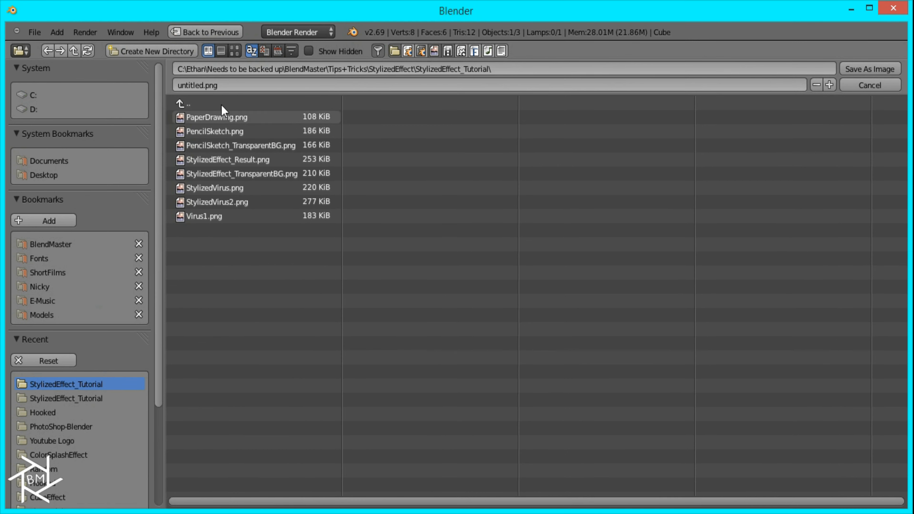
click(219, 81)
text(Resu)
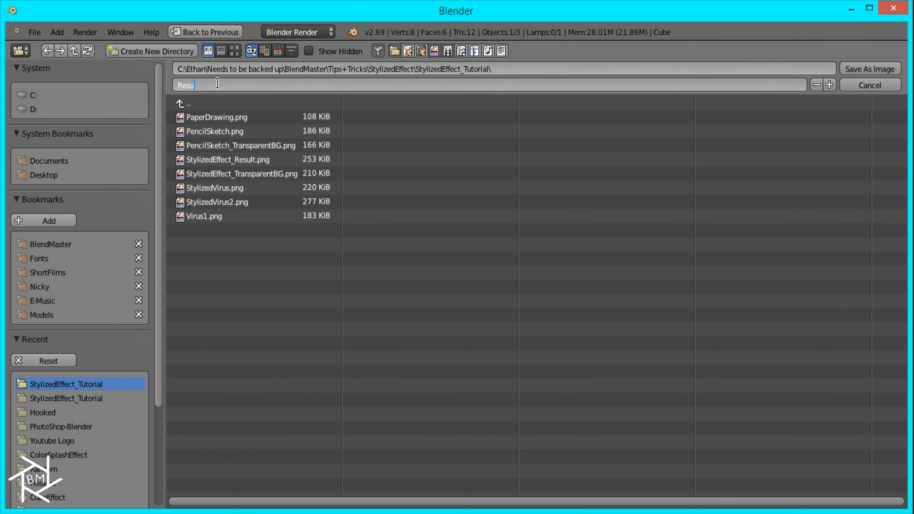
text(lt)
key(Return)
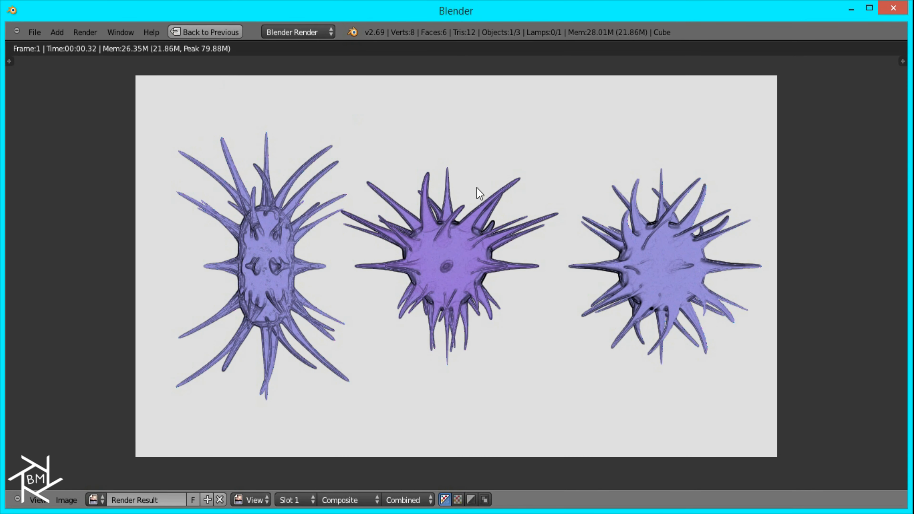